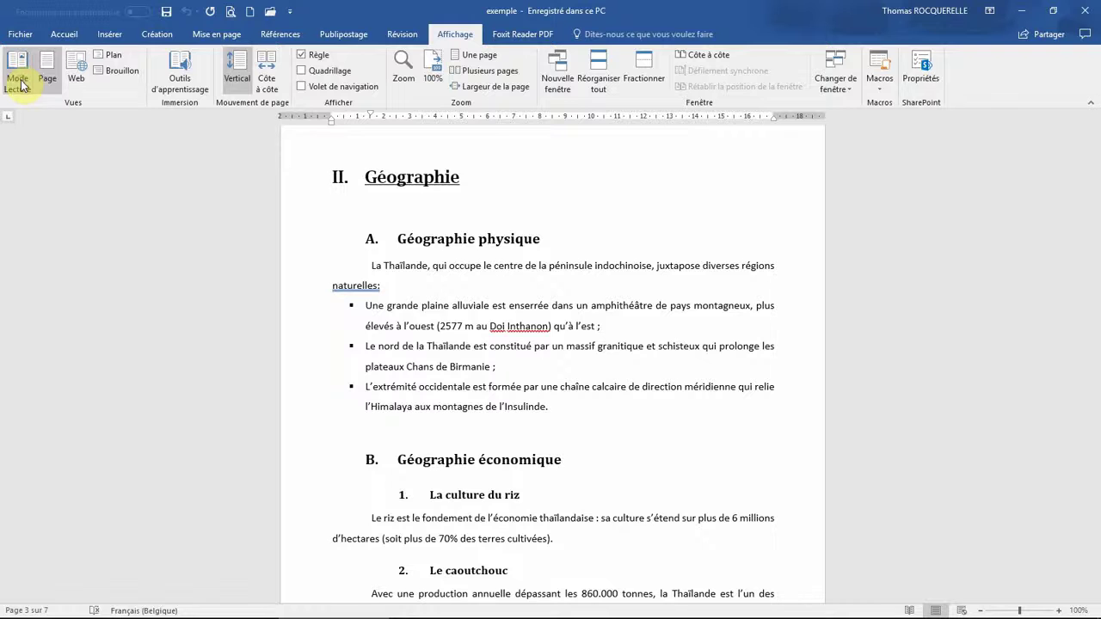
View the document in Read Mode, leaf back and forth through its screens, and return to the print layout view
{"action": "left_click", "coordinate": [19, 84]}
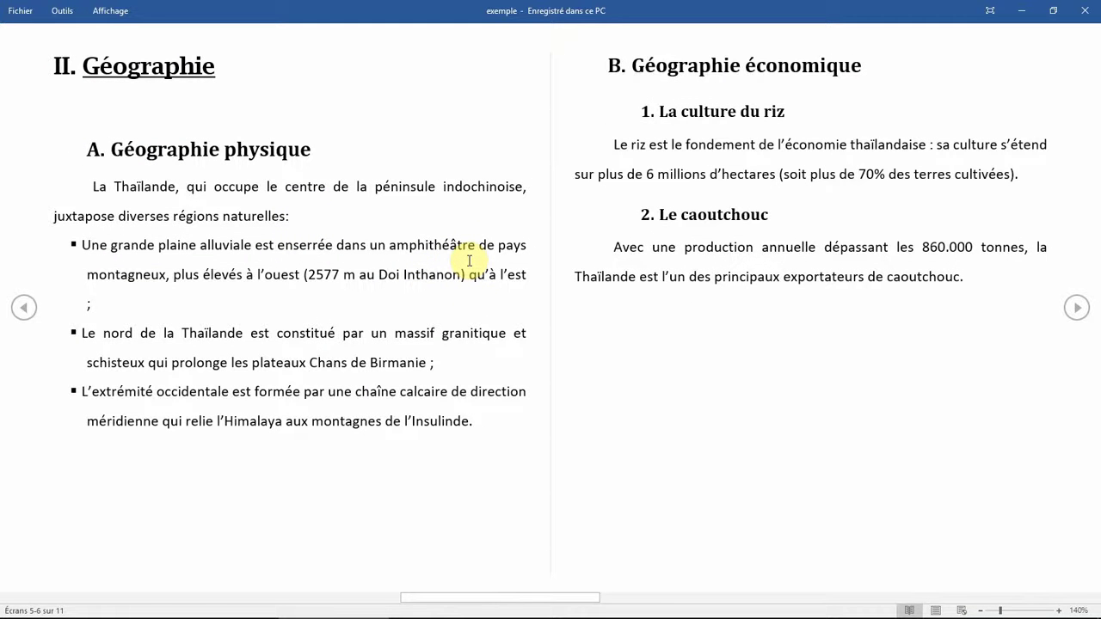
{"action": "scroll", "coordinate": [470, 260], "scroll_direction": "down", "scroll_amount": 2}
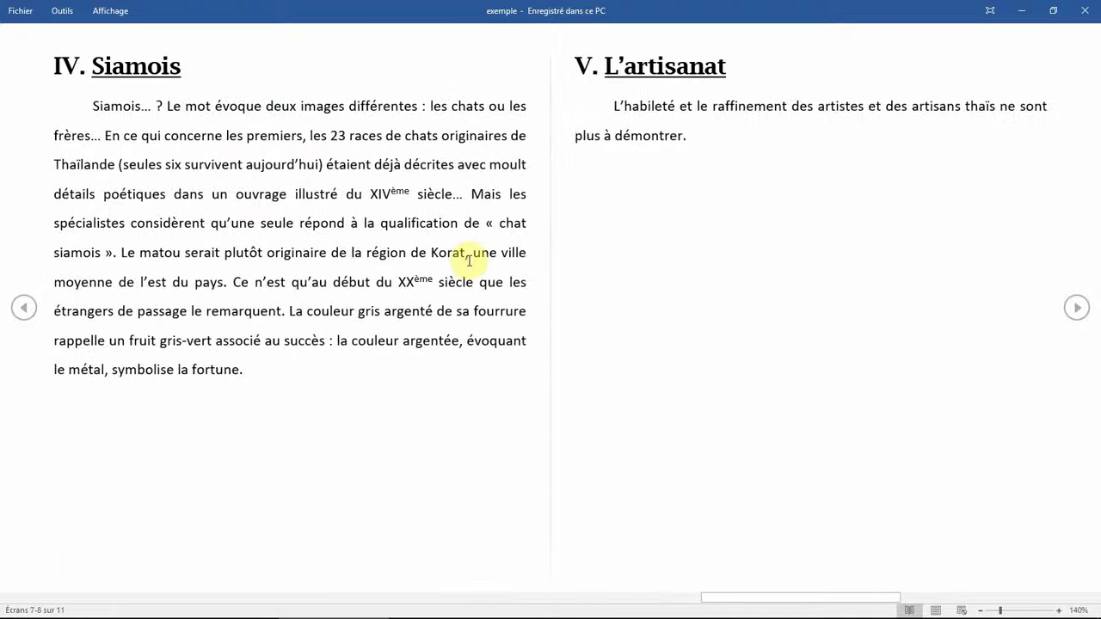
{"action": "scroll", "coordinate": [469, 260], "scroll_direction": "up", "scroll_amount": 4}
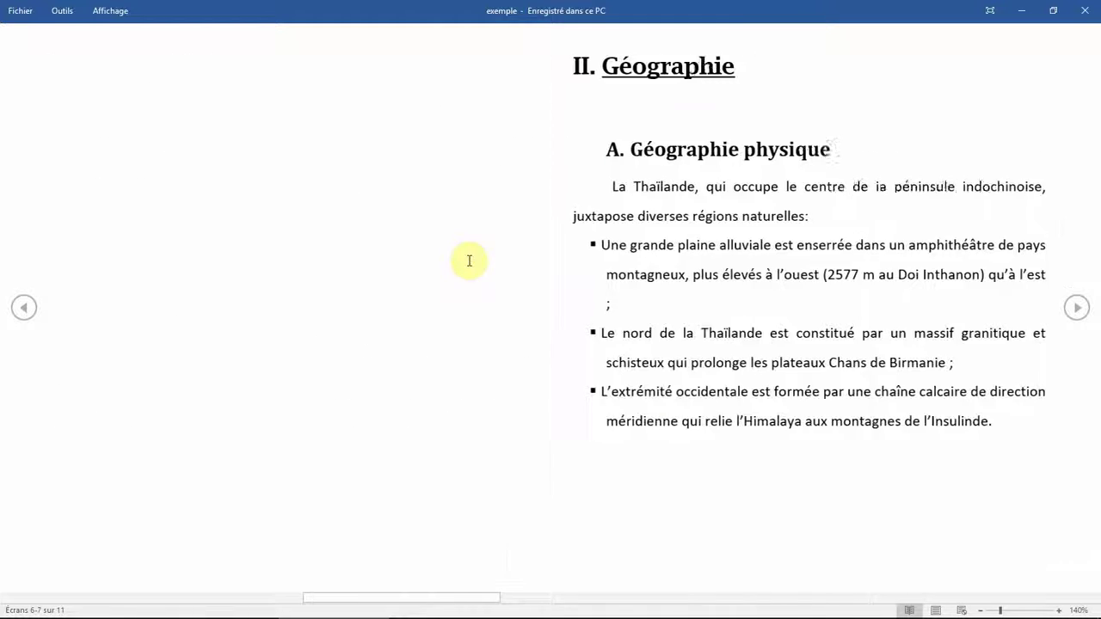
{"action": "scroll", "coordinate": [470, 260], "scroll_direction": "down", "scroll_amount": 1}
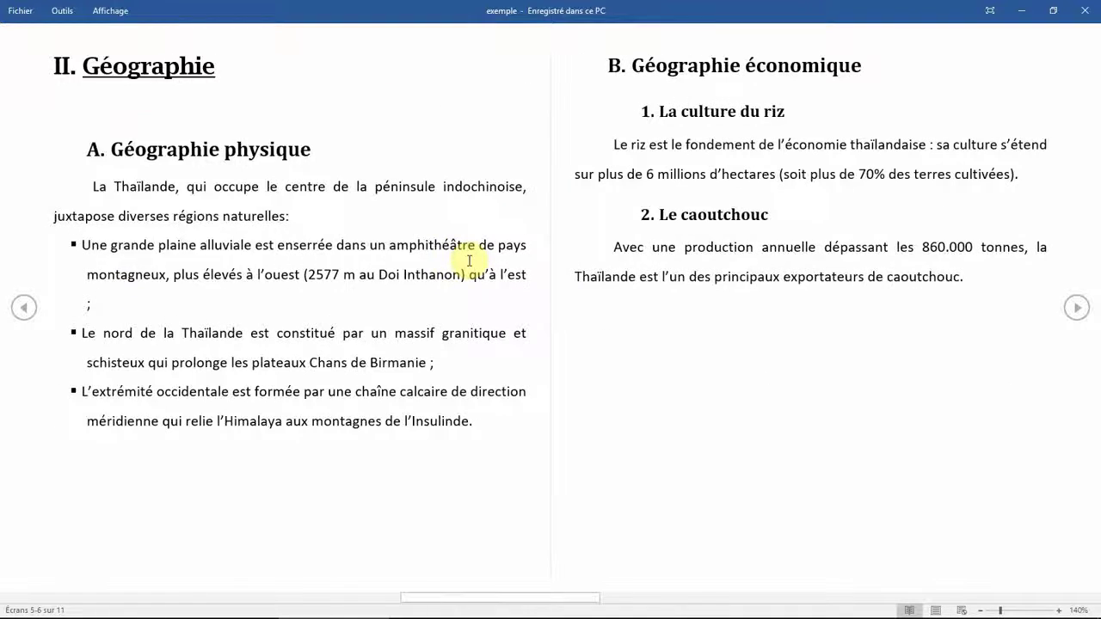
{"action": "scroll", "coordinate": [469, 260], "scroll_direction": "down", "scroll_amount": 3}
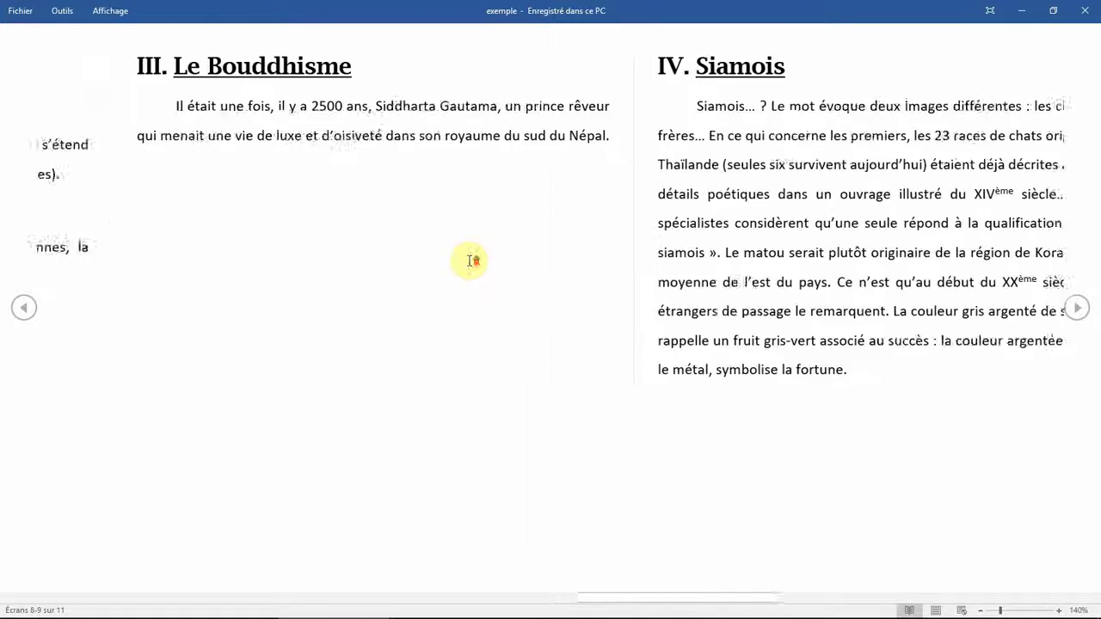
{"action": "scroll", "coordinate": [472, 260], "scroll_direction": "up", "scroll_amount": 3}
{"action": "scroll", "coordinate": [472, 259], "scroll_direction": "down", "scroll_amount": 1}
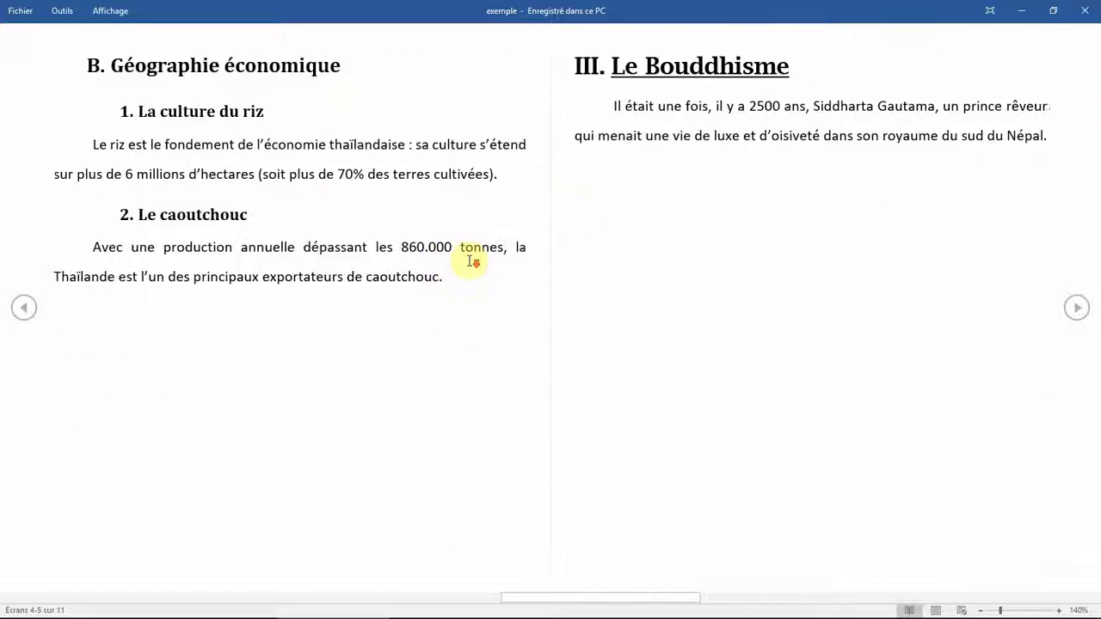
{"action": "scroll", "coordinate": [471, 259], "scroll_direction": "down", "scroll_amount": 2}
{"action": "scroll", "coordinate": [471, 260], "scroll_direction": "up", "scroll_amount": 3}
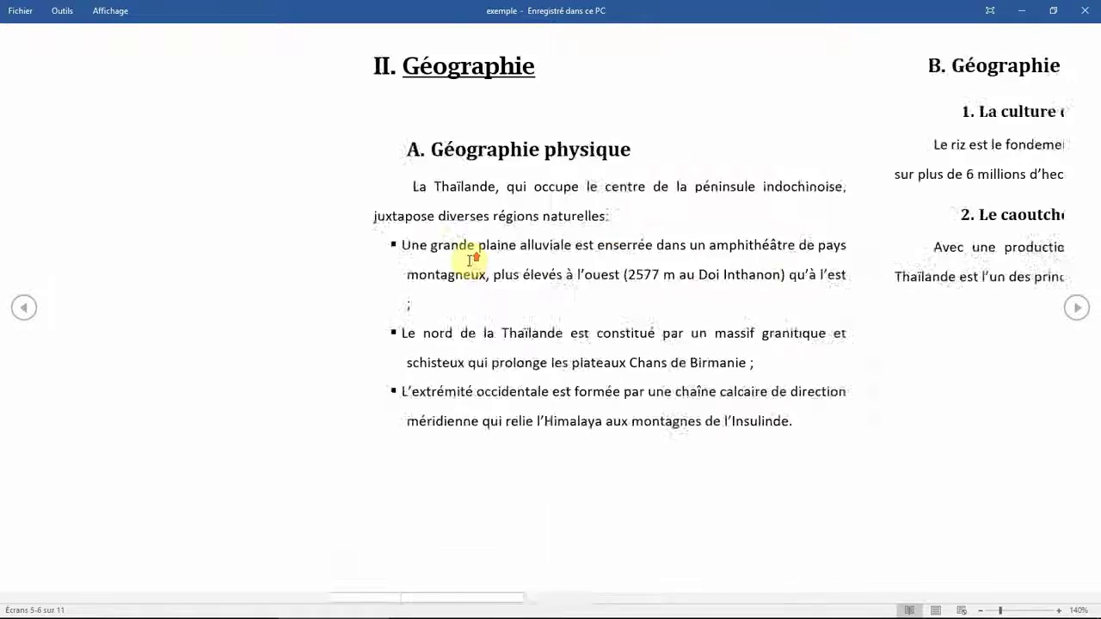
{"action": "scroll", "coordinate": [472, 260], "scroll_direction": "down", "scroll_amount": 3}
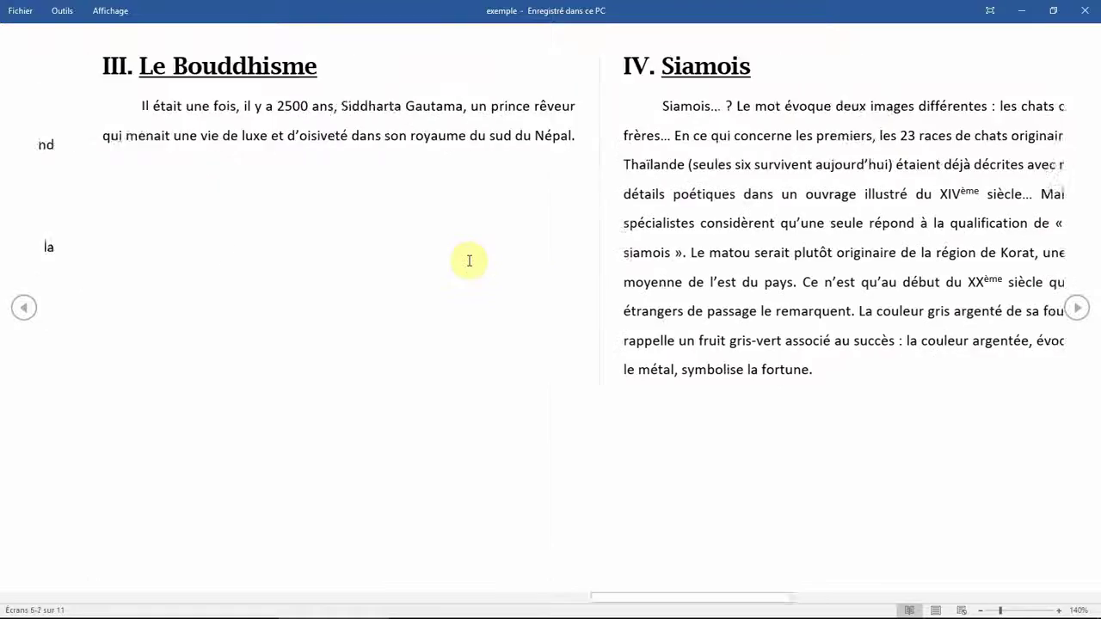
{"action": "scroll", "coordinate": [469, 261], "scroll_direction": "down", "scroll_amount": 2}
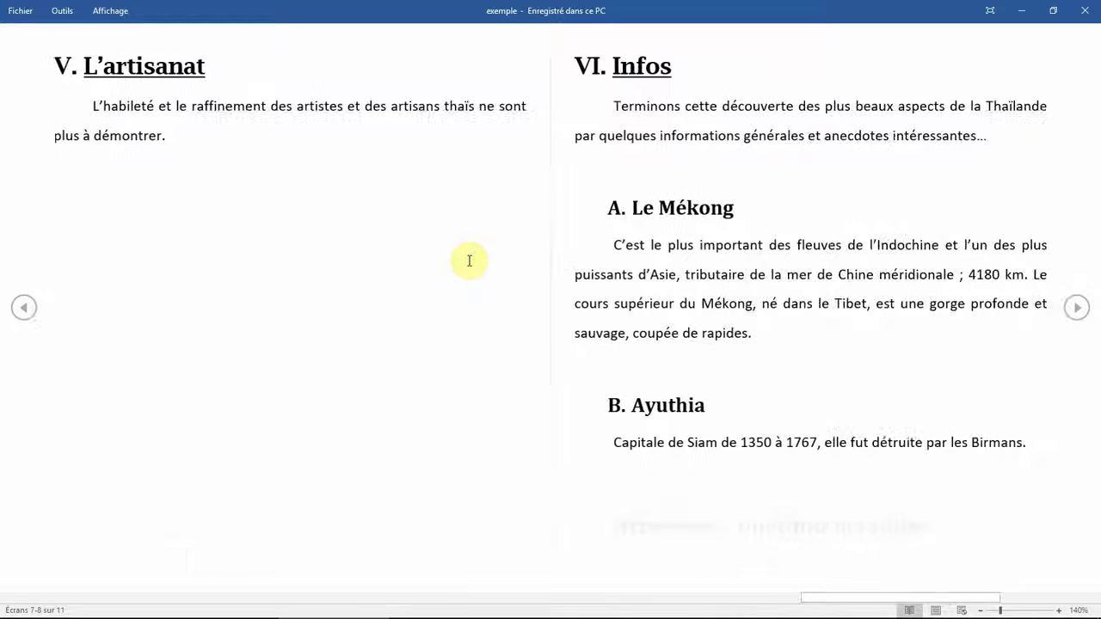
{"action": "scroll", "coordinate": [470, 260], "scroll_direction": "up", "scroll_amount": 4}
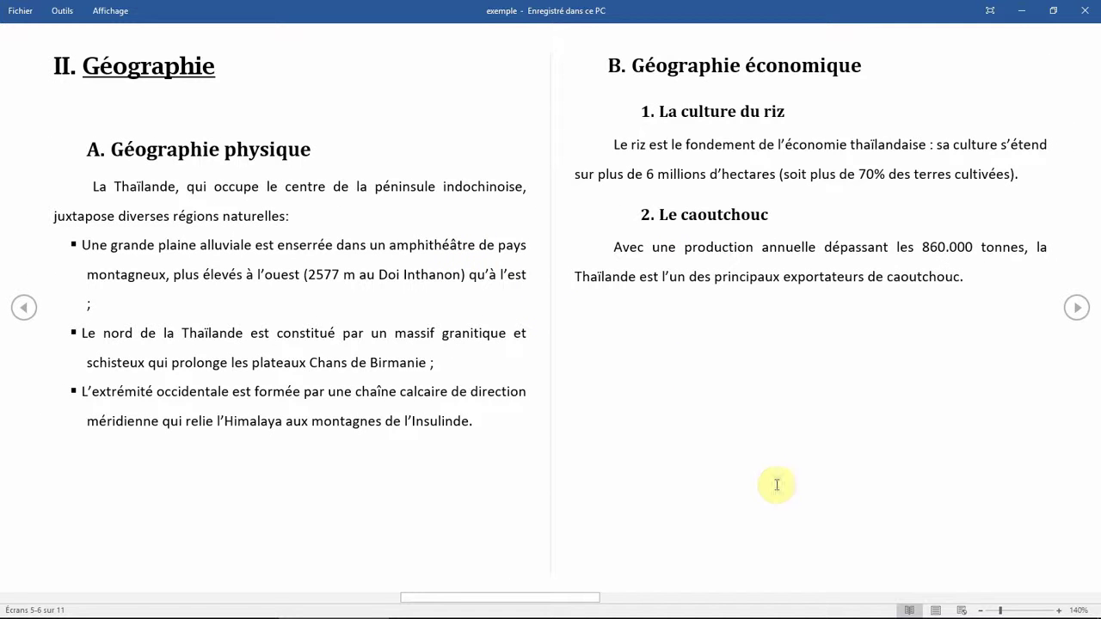
{"action": "left_click", "coordinate": [940, 611]}
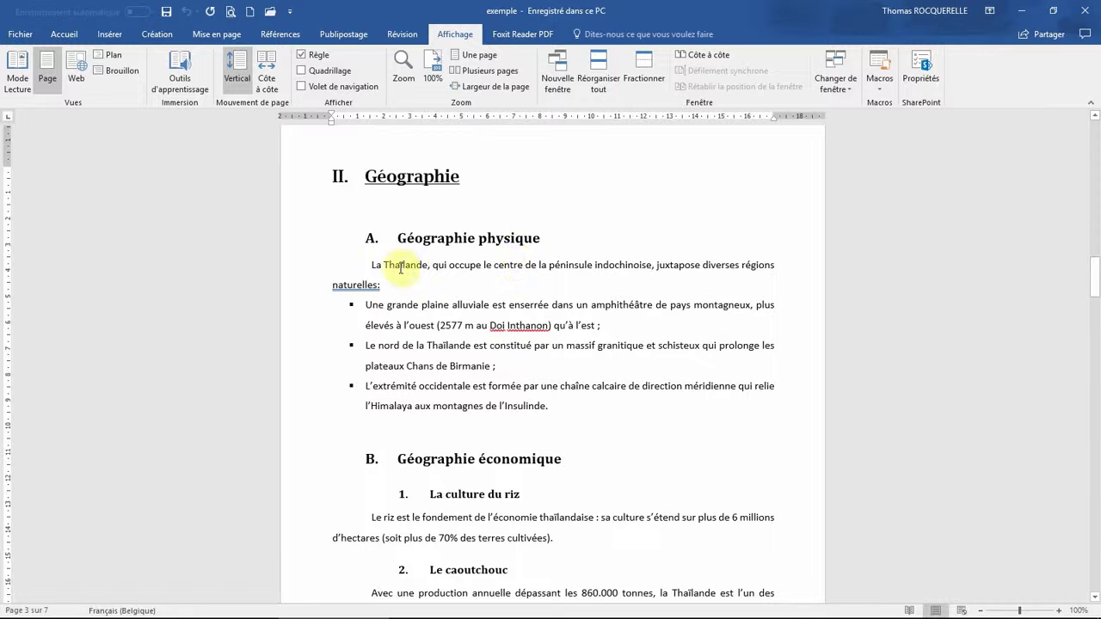
Have the paragraph under "La culture du riz" read aloud with the learning tools, pause the reading, and close the tools
{"action": "scroll", "coordinate": [401, 323], "scroll_direction": "down", "scroll_amount": 3}
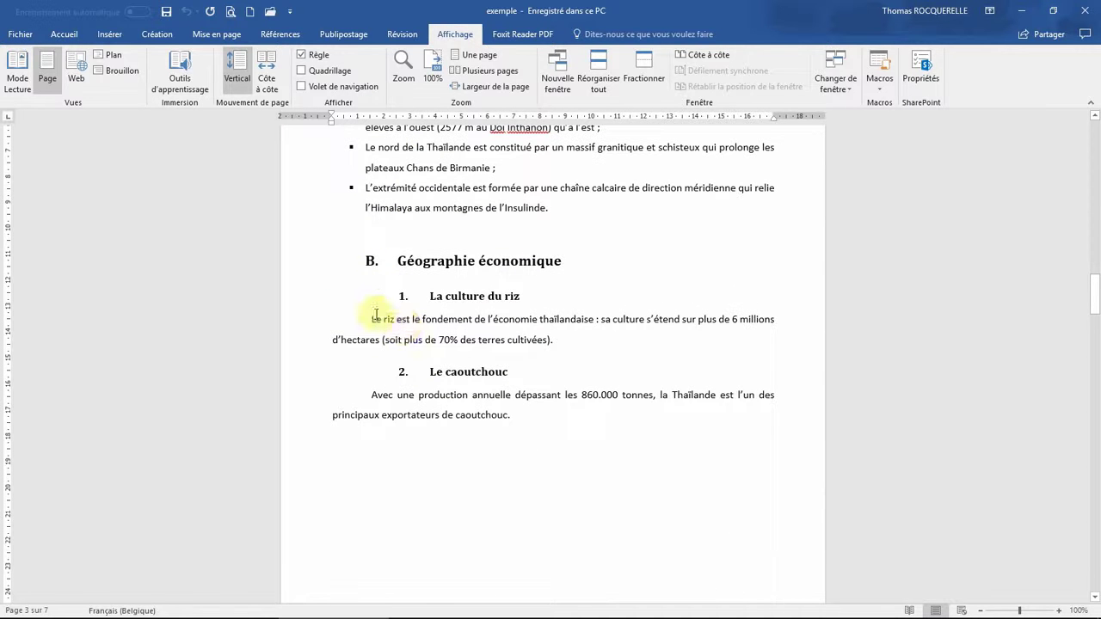
{"action": "left_click_drag", "start_coordinate": [369, 318], "coordinate": [566, 344]}
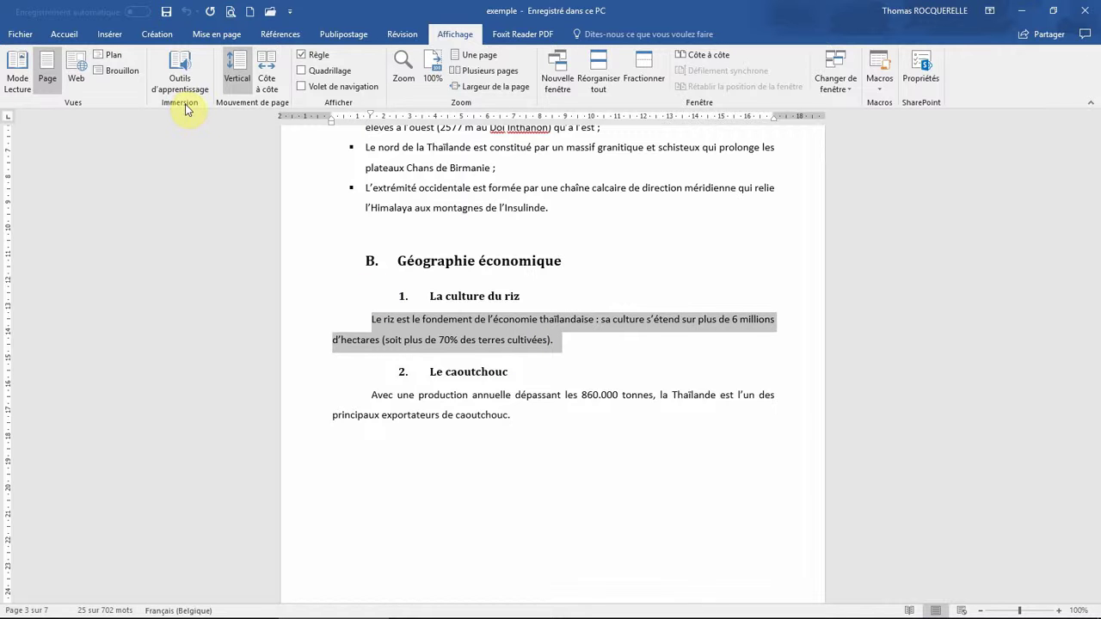
{"action": "left_click", "coordinate": [180, 74]}
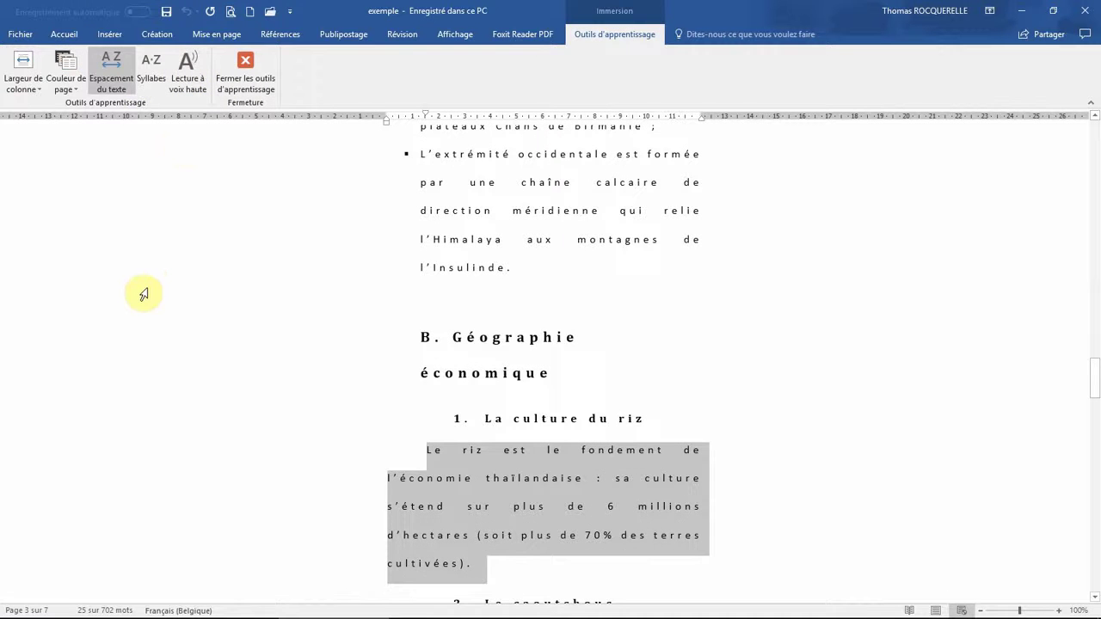
{"action": "left_click", "coordinate": [191, 79]}
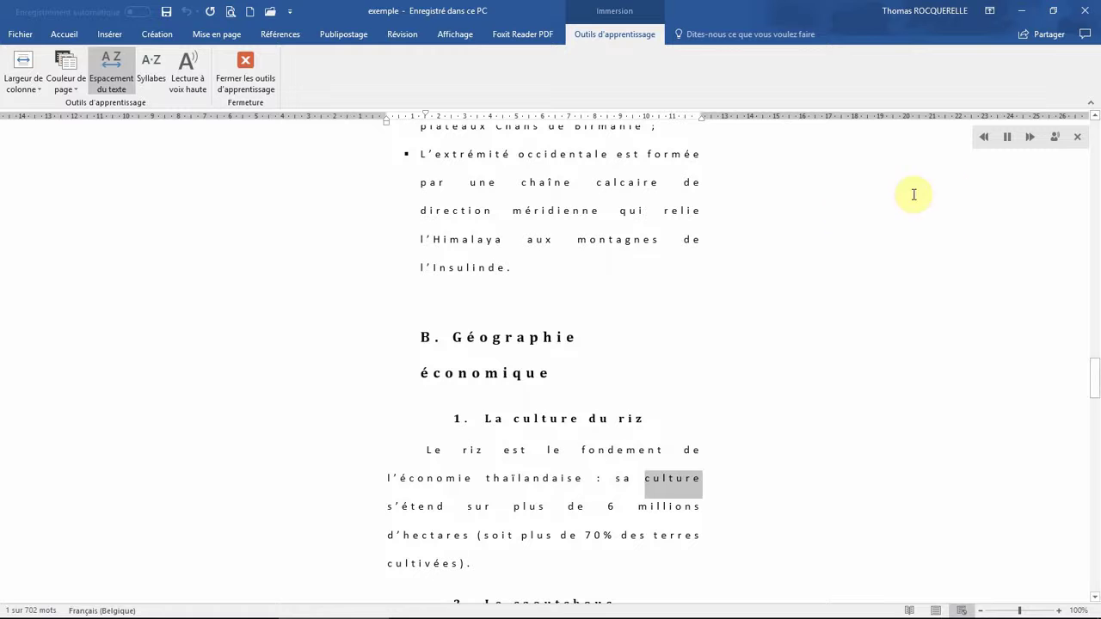
{"action": "left_click", "coordinate": [1008, 139]}
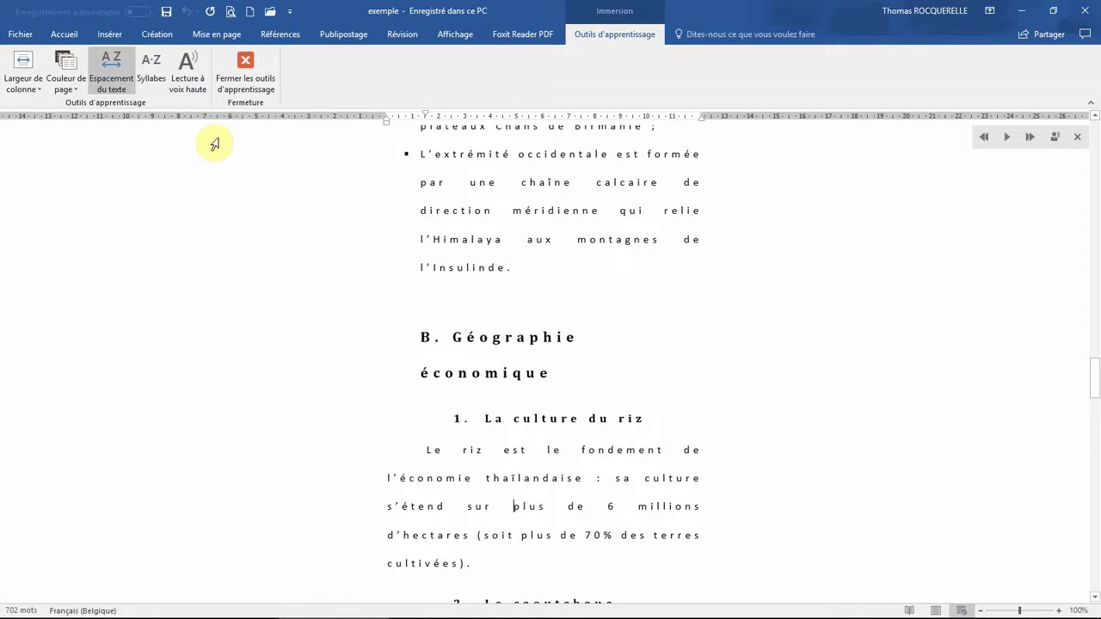
{"action": "left_click", "coordinate": [245, 70]}
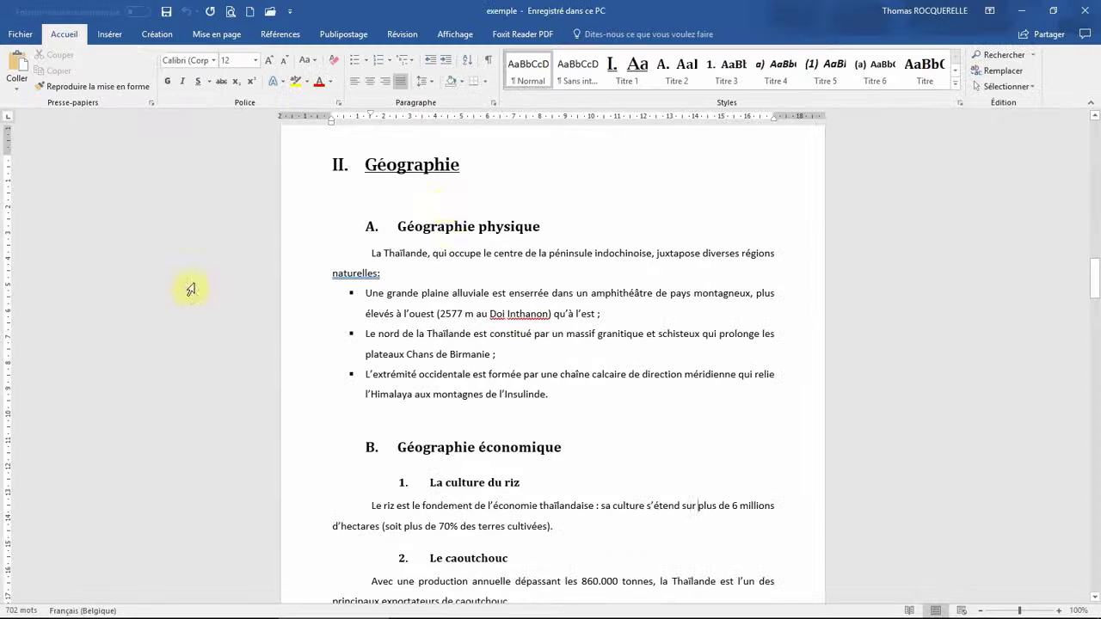
Display the gridlines and the navigation pane over the document, and hide both again
{"action": "left_click", "coordinate": [455, 35]}
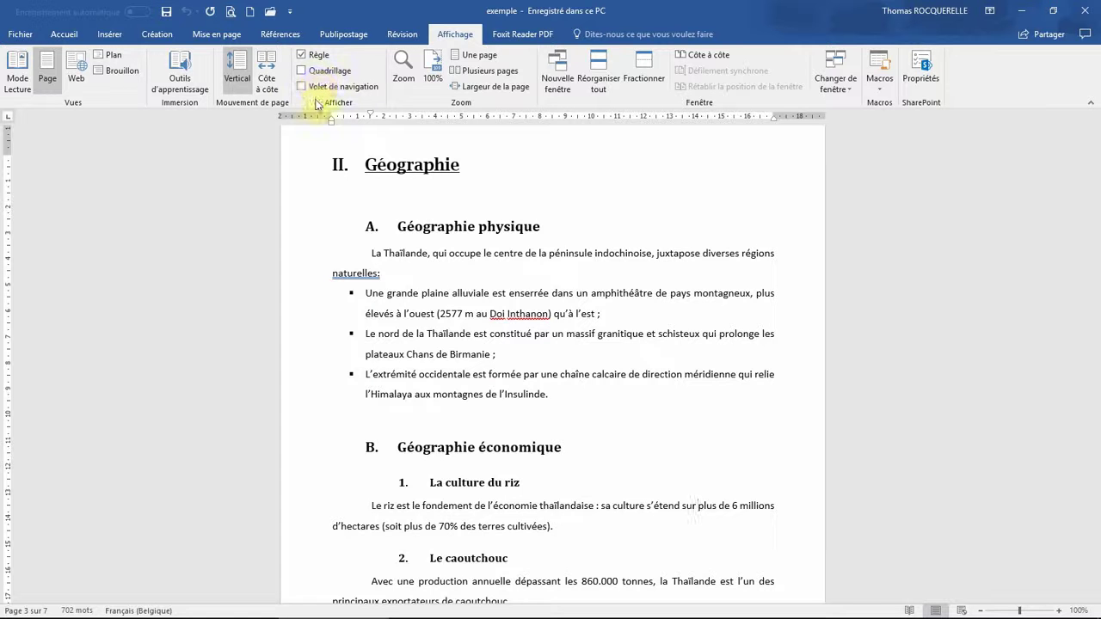
{"action": "left_click", "coordinate": [320, 56]}
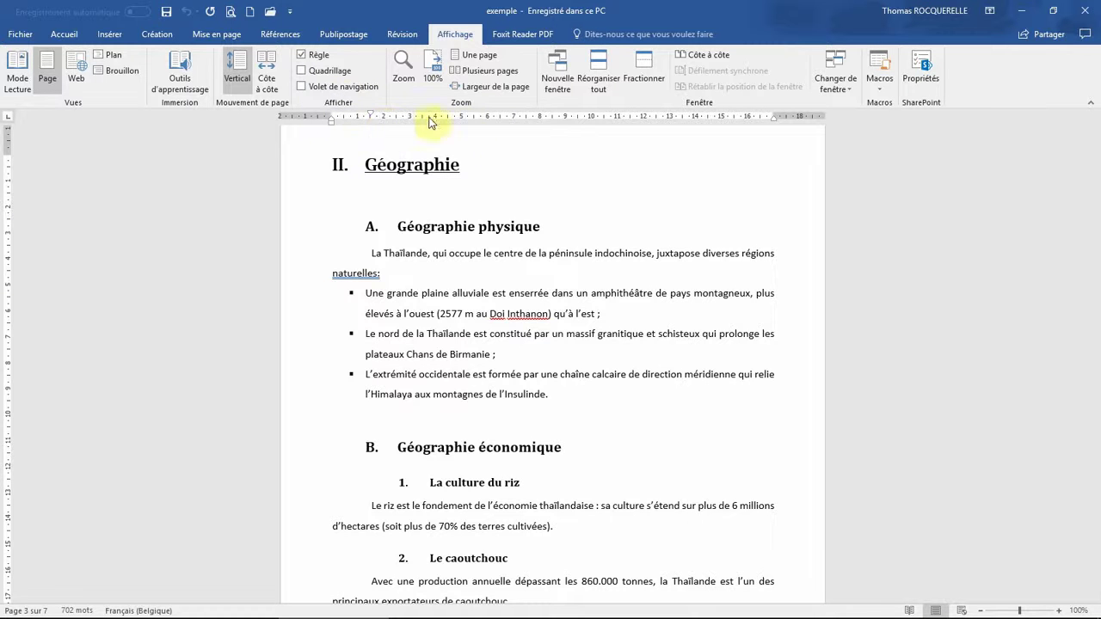
{"action": "left_click", "coordinate": [323, 72]}
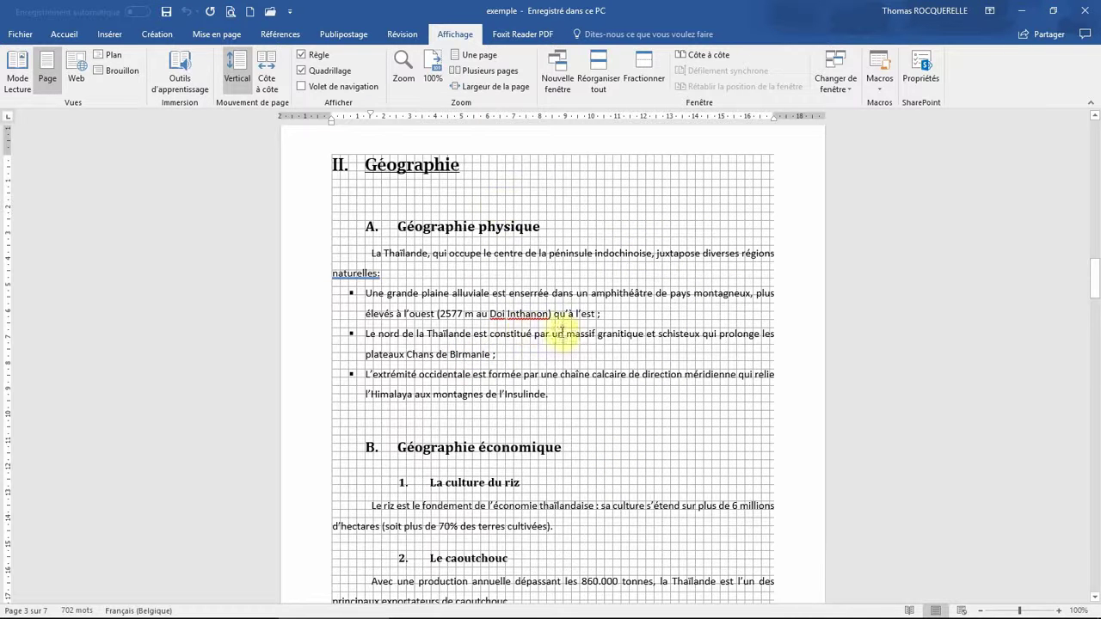
{"action": "left_click", "coordinate": [340, 90]}
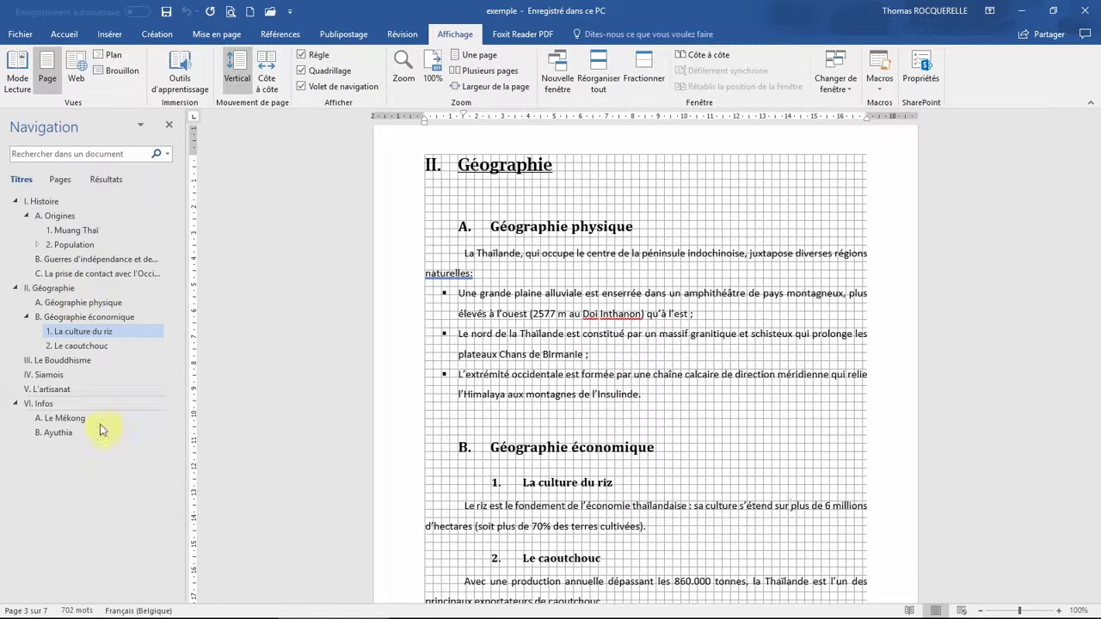
{"action": "left_click", "coordinate": [326, 87]}
{"action": "left_click", "coordinate": [326, 74]}
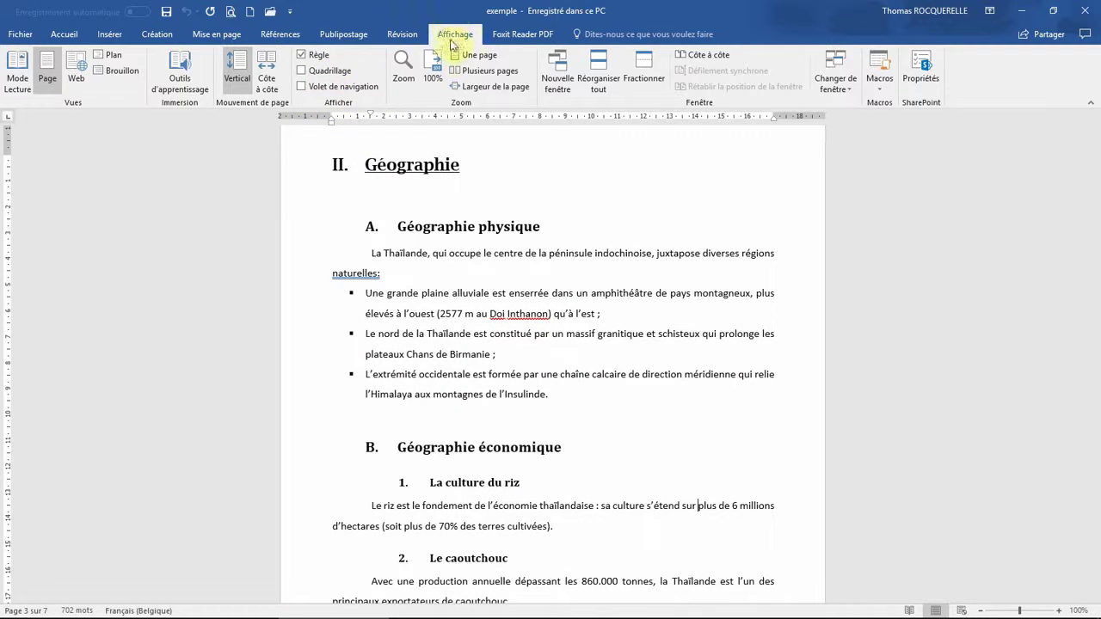
Set the page movement to side by side and leaf back and forth through the document's pages
{"action": "left_click", "coordinate": [274, 79]}
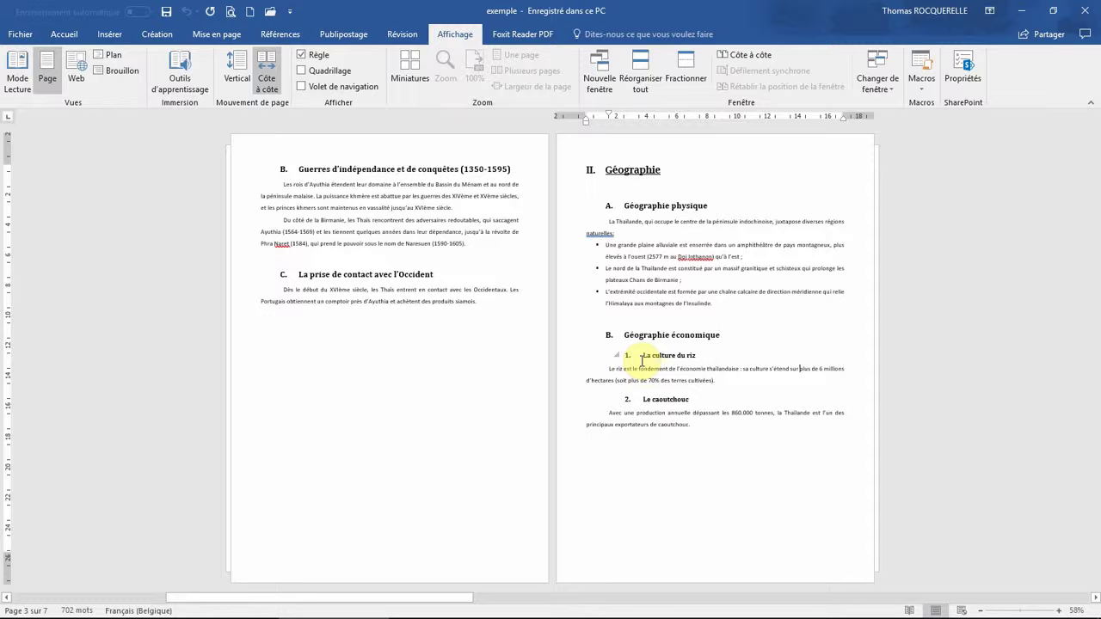
{"action": "scroll", "coordinate": [645, 369], "scroll_direction": "up", "scroll_amount": 1}
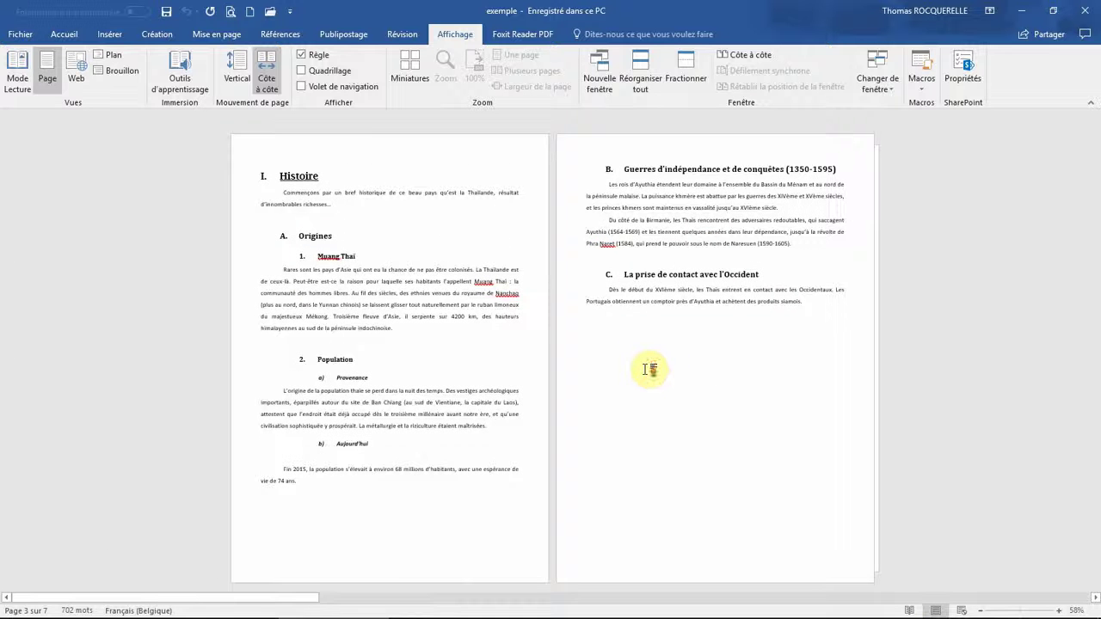
{"action": "scroll", "coordinate": [650, 369], "scroll_direction": "down", "scroll_amount": 4}
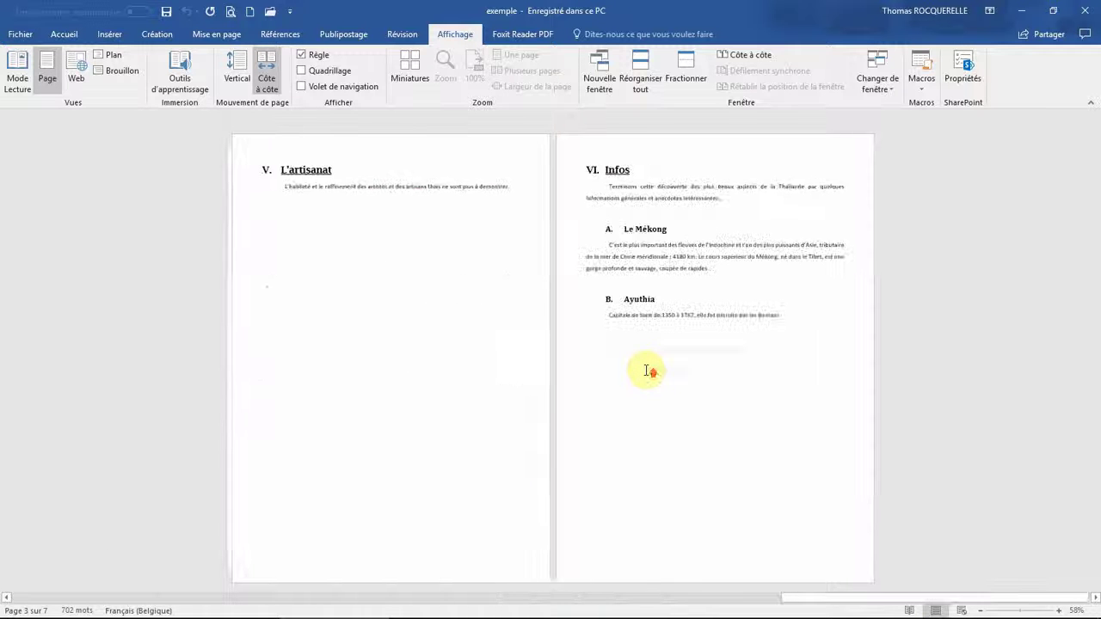
{"action": "scroll", "coordinate": [647, 370], "scroll_direction": "up", "scroll_amount": 4}
{"action": "scroll", "coordinate": [647, 370], "scroll_direction": "down", "scroll_amount": 2}
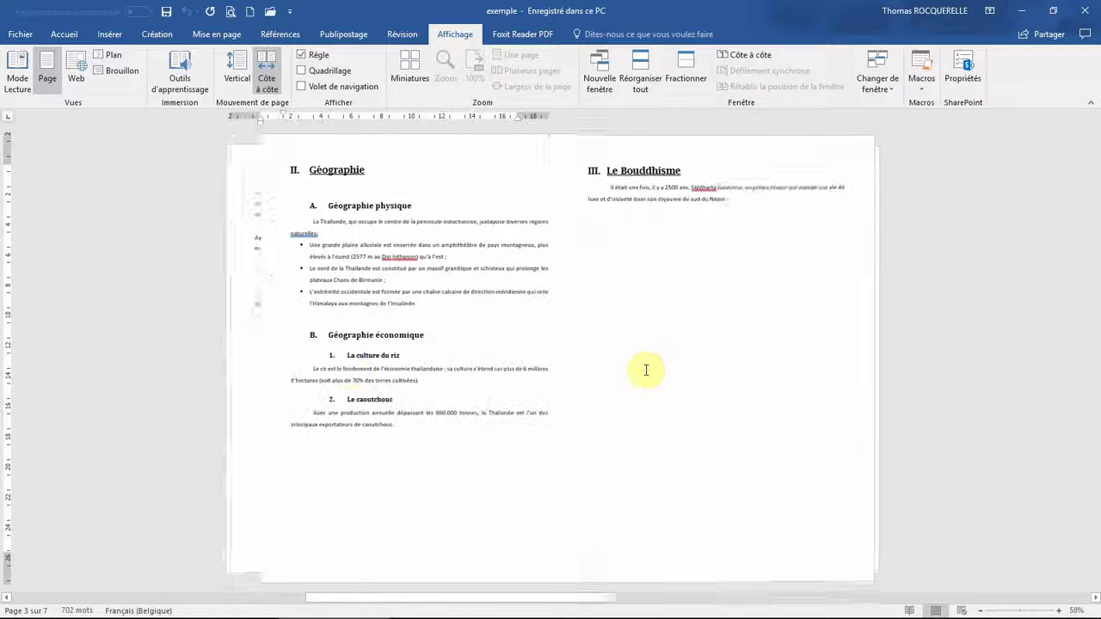
{"action": "scroll", "coordinate": [646, 370], "scroll_direction": "down", "scroll_amount": 2}
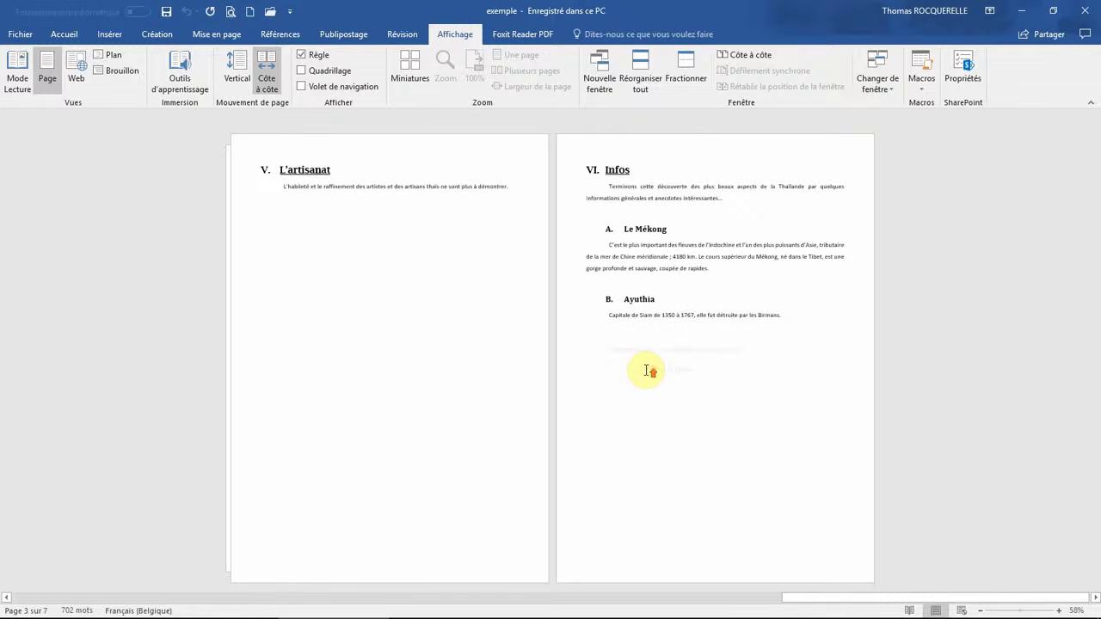
{"action": "scroll", "coordinate": [648, 370], "scroll_direction": "up", "scroll_amount": 2}
{"action": "scroll", "coordinate": [649, 370], "scroll_direction": "up", "scroll_amount": 3}
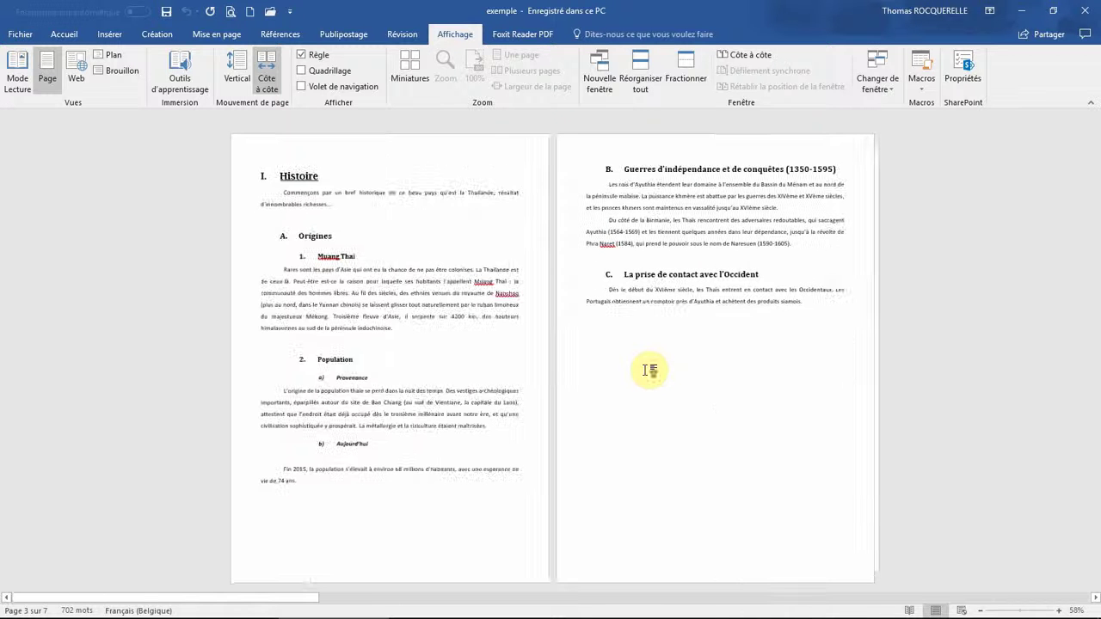
{"action": "scroll", "coordinate": [646, 369], "scroll_direction": "down", "scroll_amount": 4}
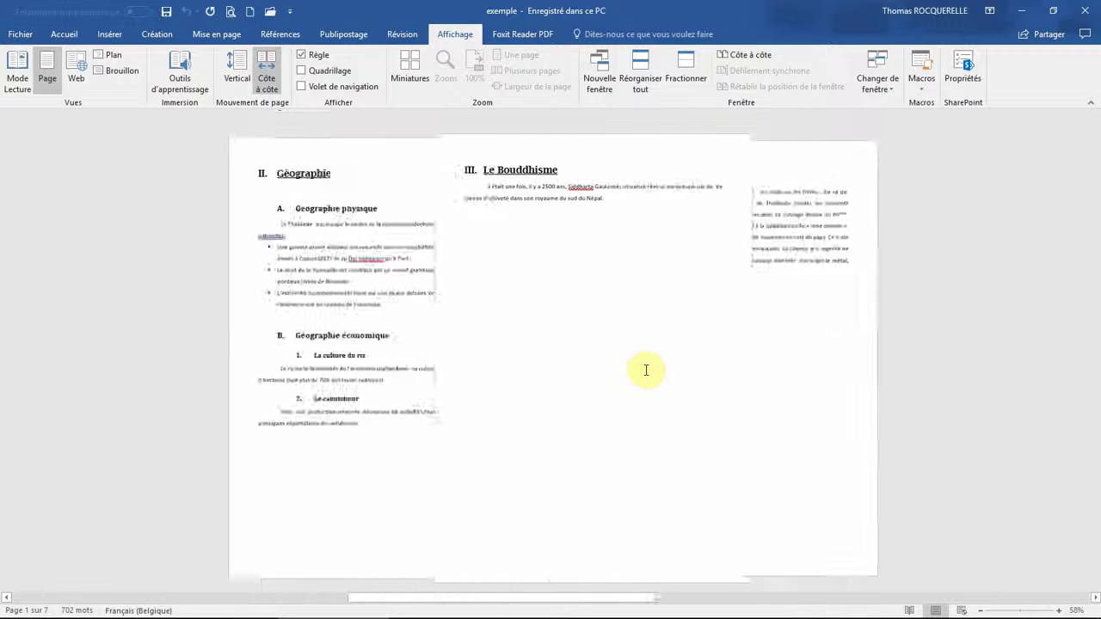
{"action": "scroll", "coordinate": [650, 370], "scroll_direction": "up", "scroll_amount": 4}
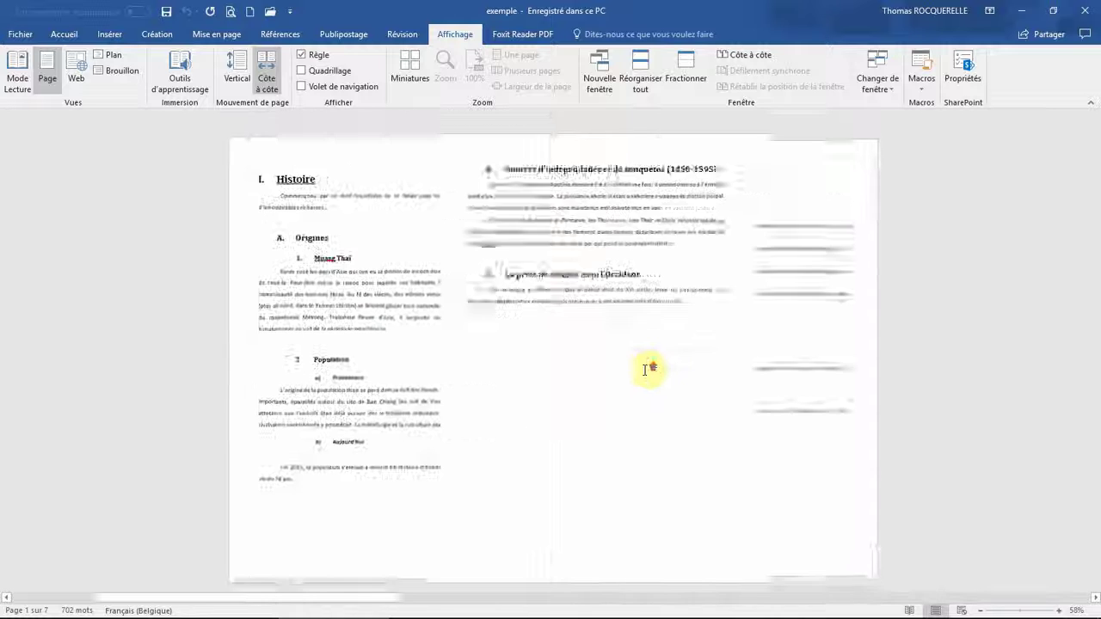
{"action": "scroll", "coordinate": [649, 370], "scroll_direction": "down", "scroll_amount": 3}
{"action": "scroll", "coordinate": [647, 369], "scroll_direction": "down", "scroll_amount": 1}
{"action": "scroll", "coordinate": [650, 370], "scroll_direction": "up", "scroll_amount": 4}
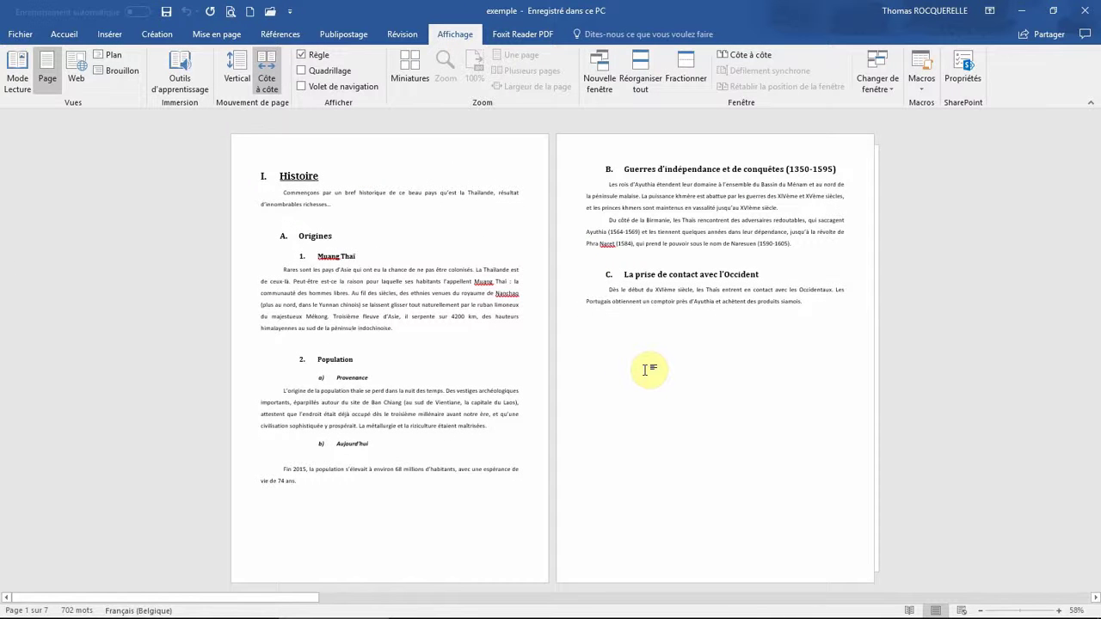
Set the page movement back to vertical and look through the pages, ending at the "Histoire" heading
{"action": "left_click", "coordinate": [237, 68]}
{"action": "scroll", "coordinate": [443, 397], "scroll_direction": "down", "scroll_amount": 15}
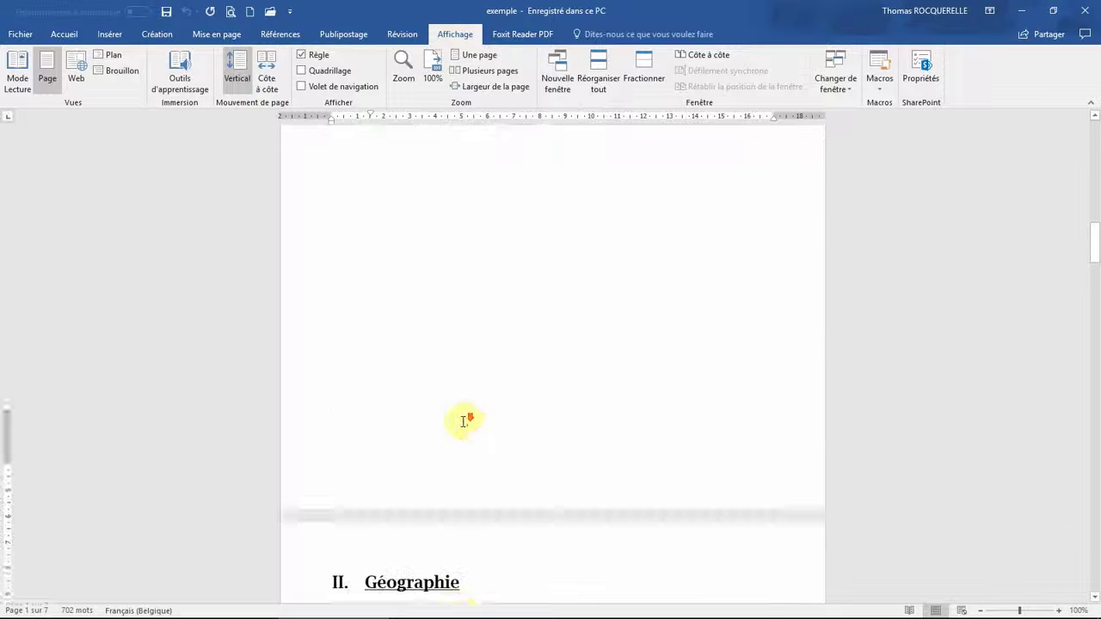
{"action": "scroll", "coordinate": [463, 421], "scroll_direction": "down", "scroll_amount": 10}
{"action": "scroll", "coordinate": [463, 422], "scroll_direction": "up", "scroll_amount": 14}
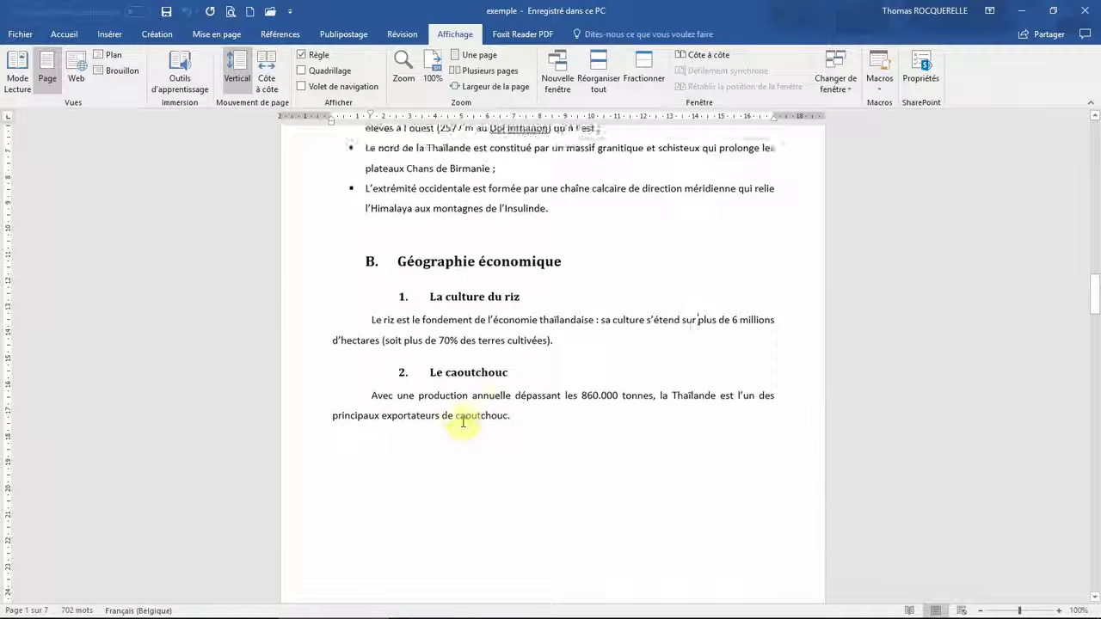
{"action": "scroll", "coordinate": [462, 421], "scroll_direction": "up", "scroll_amount": 10}
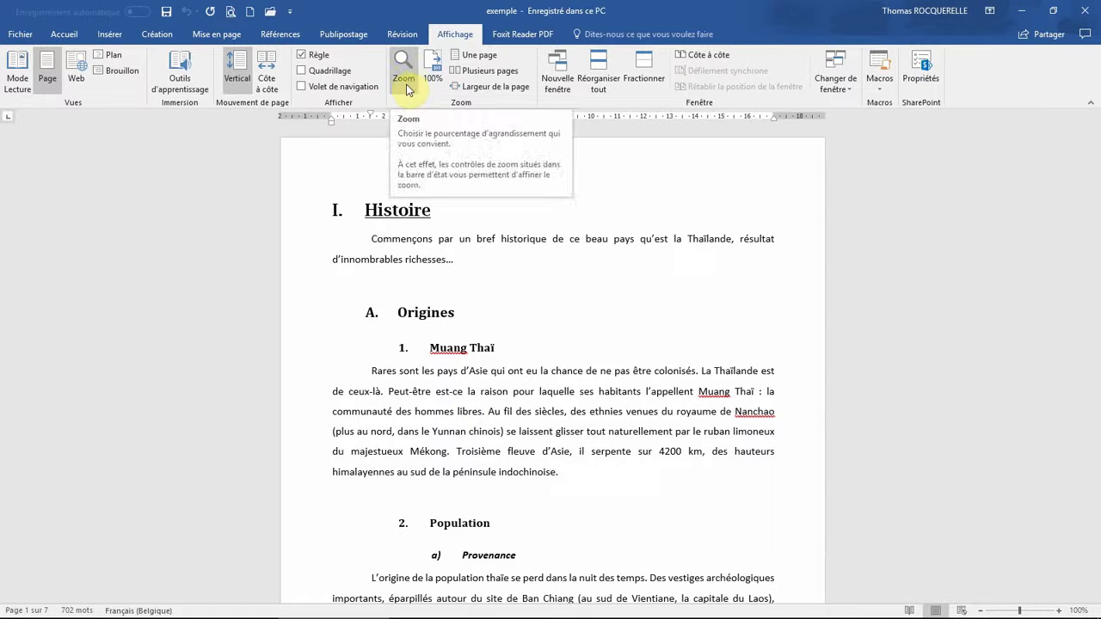
Review the magnification options in the Zoom dialog and close it without applying any
{"action": "left_click", "coordinate": [404, 78]}
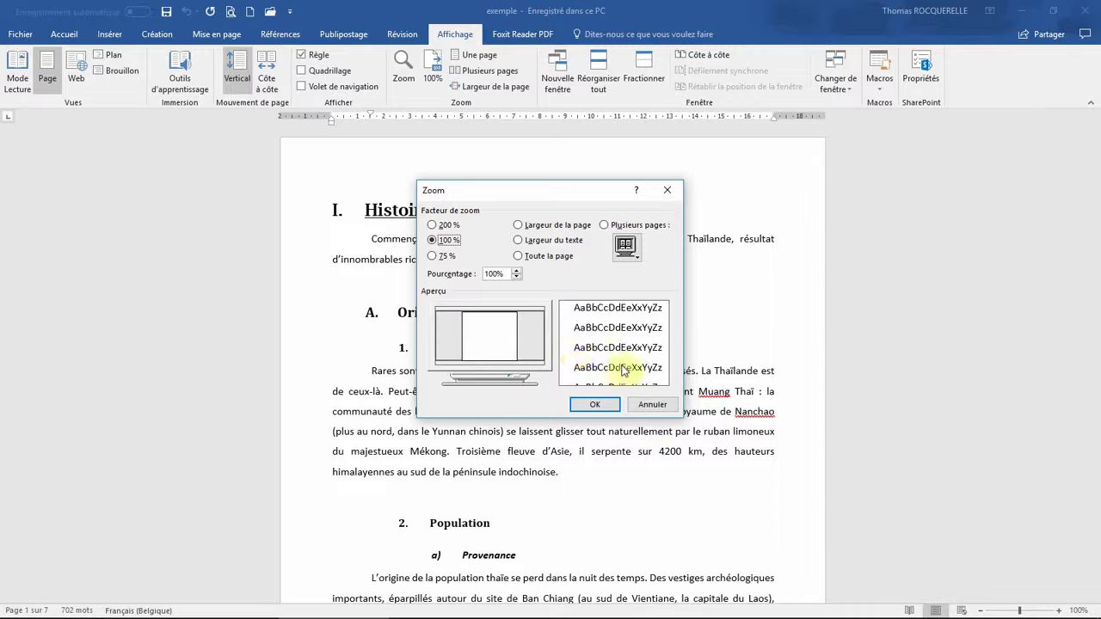
{"action": "left_click", "coordinate": [655, 405]}
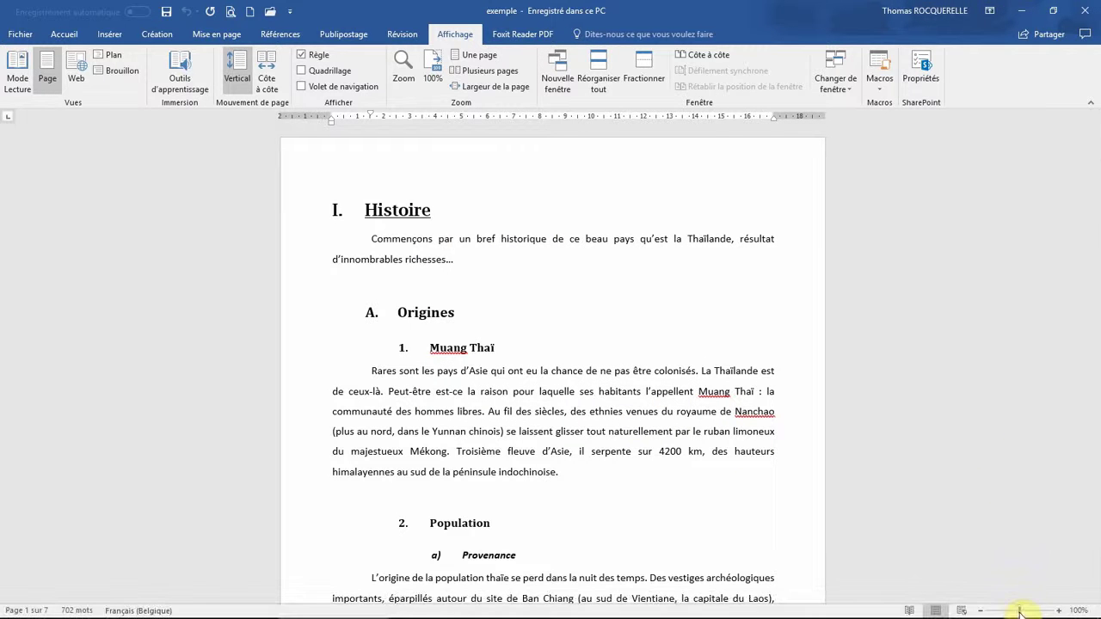
Try different zoom levels on the "Histoire" page, enlarging it up to 140%, and restore the zoom to 100%
{"action": "mouse_move", "coordinate": [1020, 611]}
{"action": "left_mouse_down"}
{"action": "mouse_move", "coordinate": [1029, 611]}
{"action": "mouse_move", "coordinate": [1021, 614]}
{"action": "left_mouse_up"}
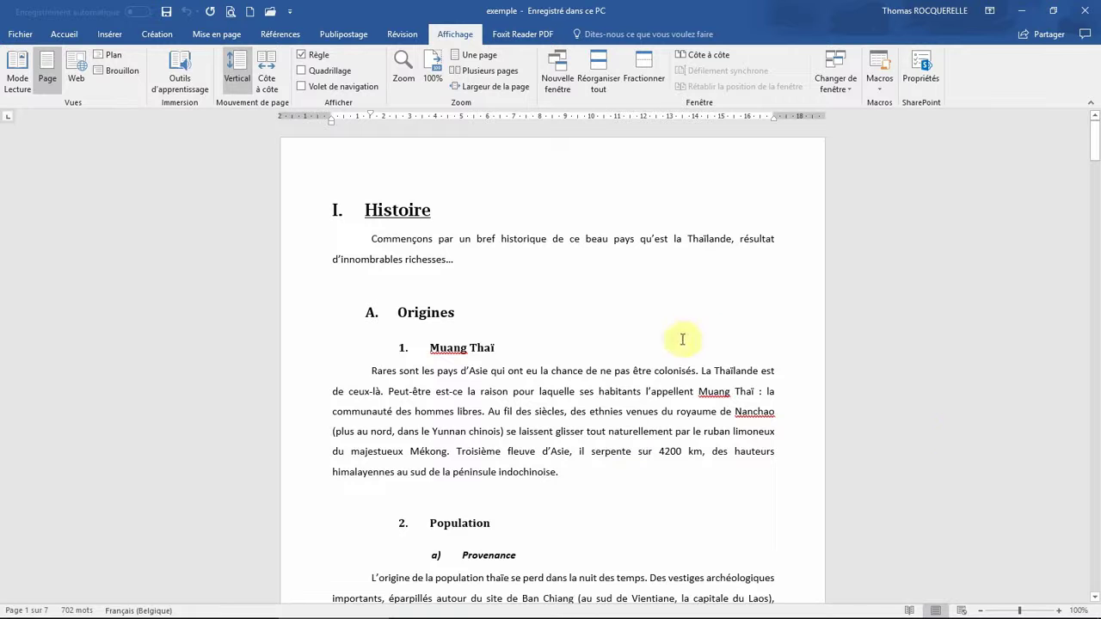
{"action": "scroll", "coordinate": [627, 430], "scroll_direction": "down", "scroll_amount": 4}
{"action": "scroll", "coordinate": [627, 430], "scroll_direction": "up", "scroll_amount": 8}
{"action": "scroll", "coordinate": [627, 430], "scroll_direction": "up", "scroll_amount": 3}
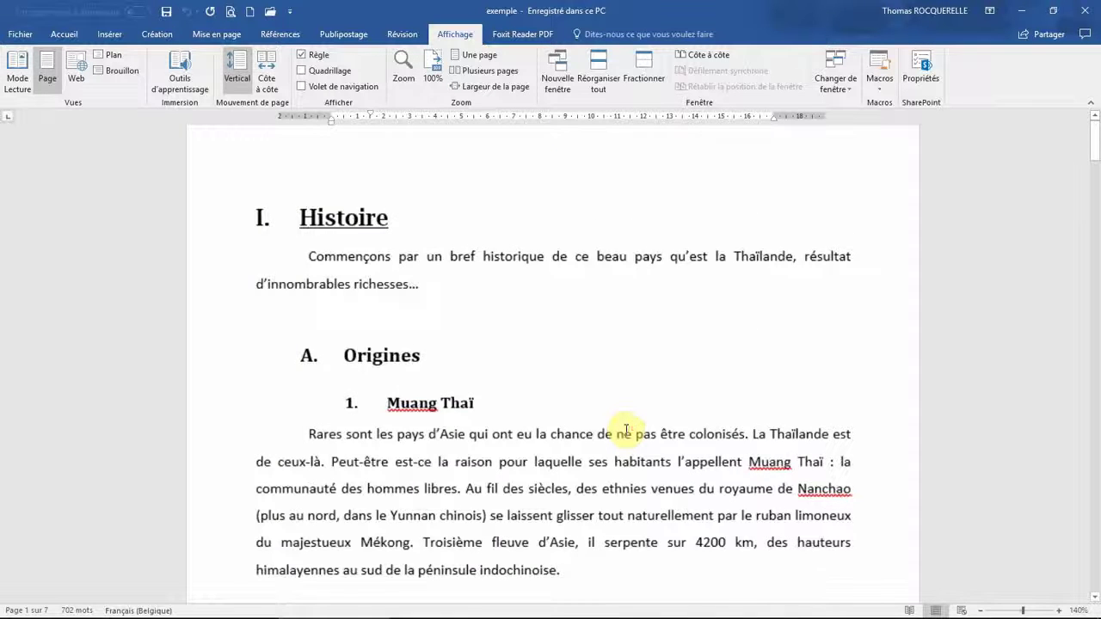
{"action": "scroll", "coordinate": [629, 430], "scroll_direction": "down", "scroll_amount": 4}
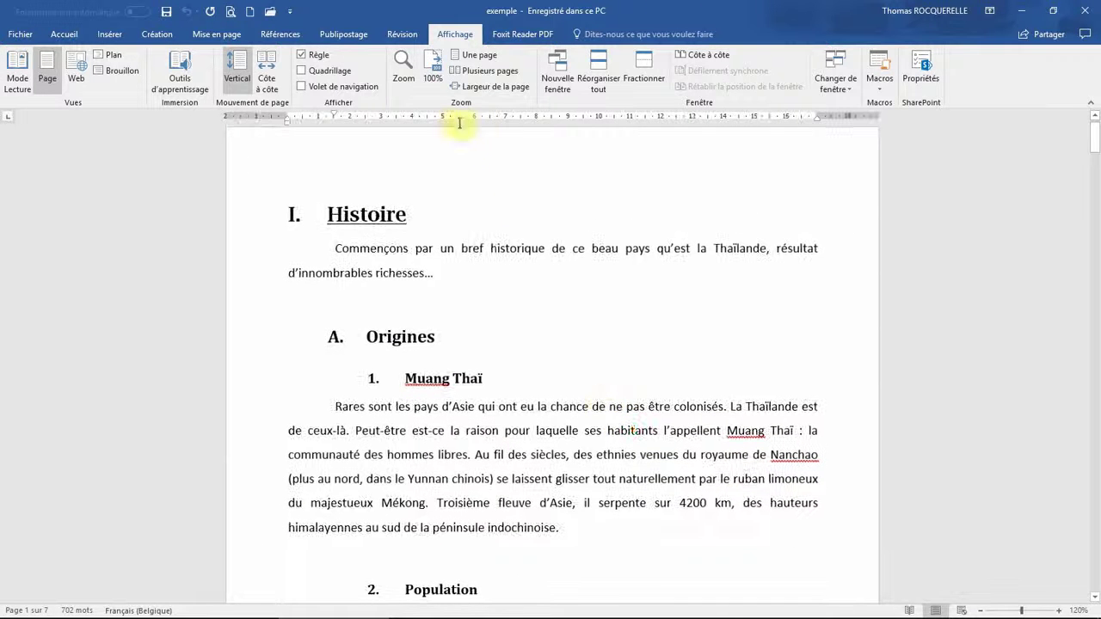
{"action": "left_click", "coordinate": [432, 77]}
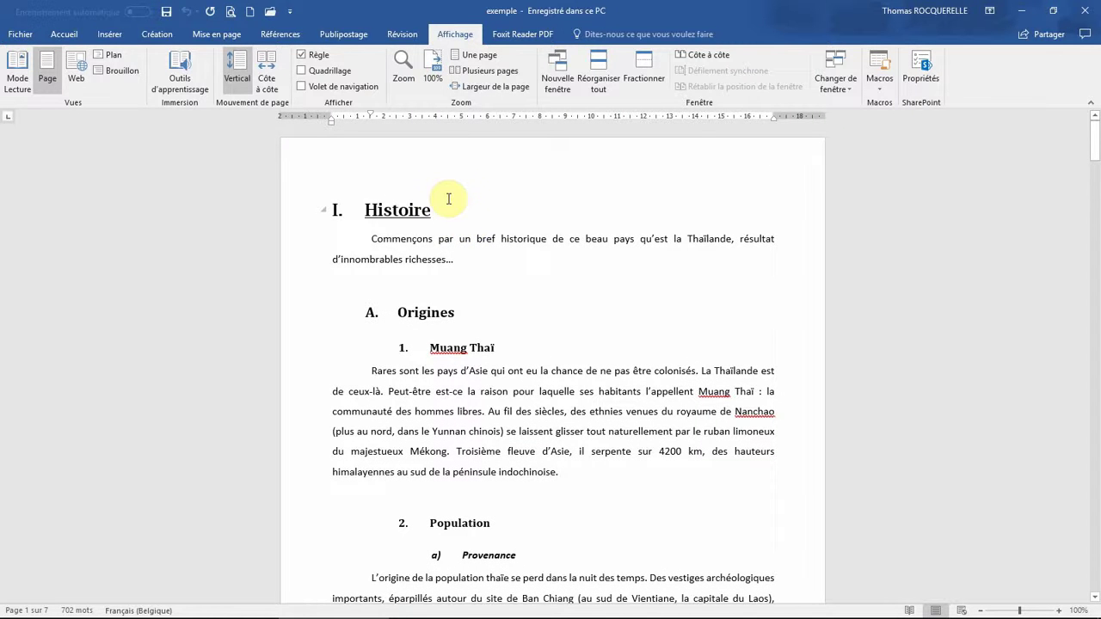
Display several pages at once, shrink the view until the whole document fits, and enlarge it again to 89%
{"action": "left_click", "coordinate": [490, 74]}
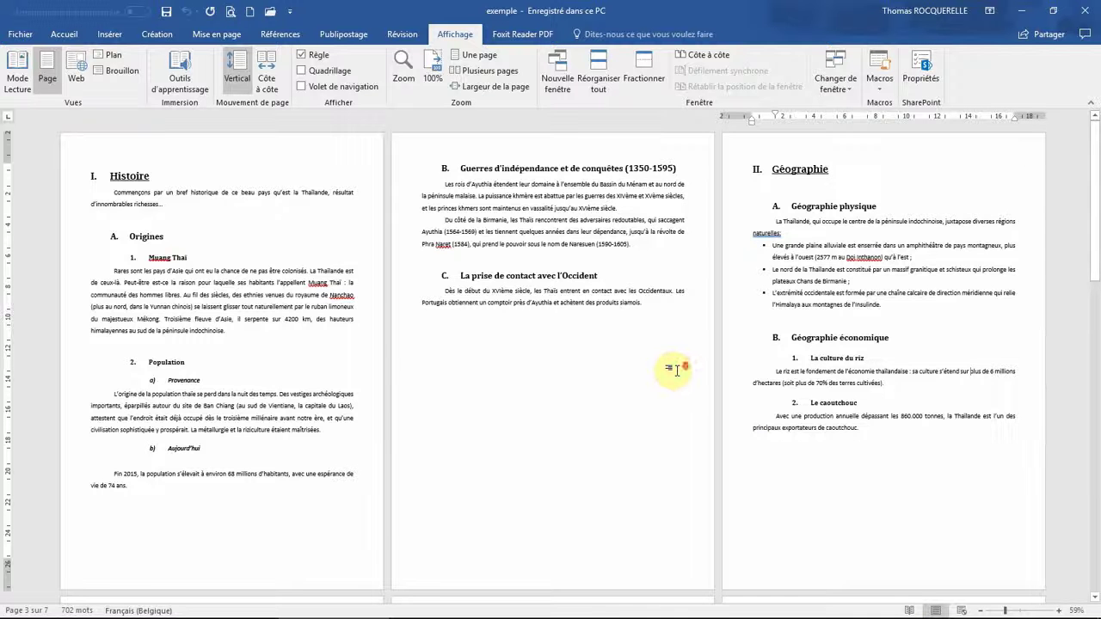
{"action": "scroll", "coordinate": [677, 370], "scroll_direction": "down", "scroll_amount": 3, "text": "ctrl"}
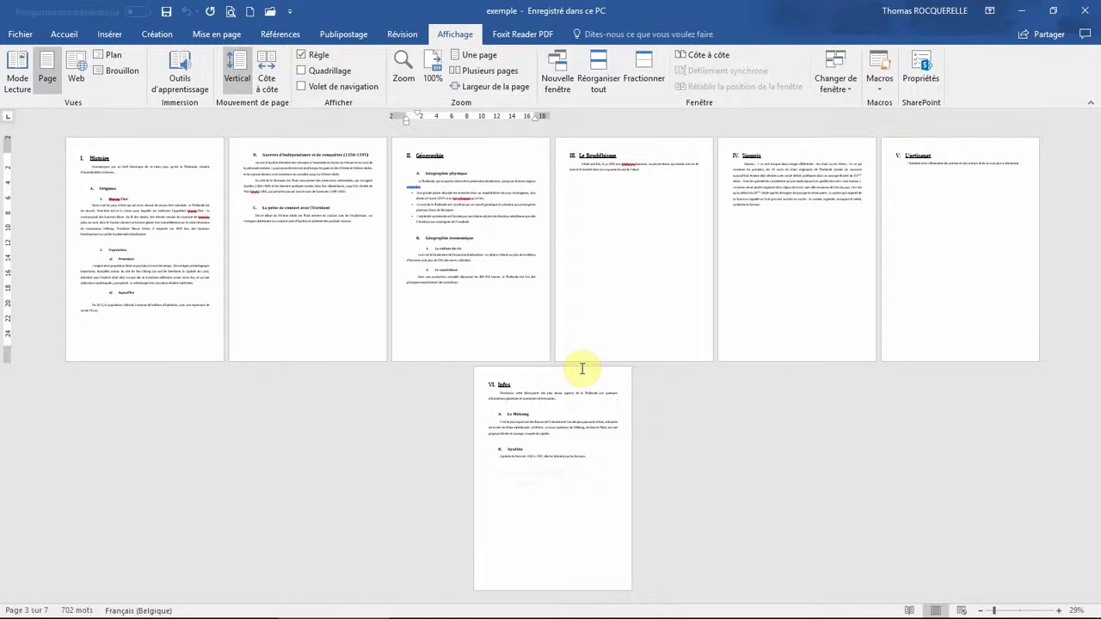
{"action": "scroll", "coordinate": [584, 368], "scroll_direction": "up", "scroll_amount": 3, "text": "ctrl"}
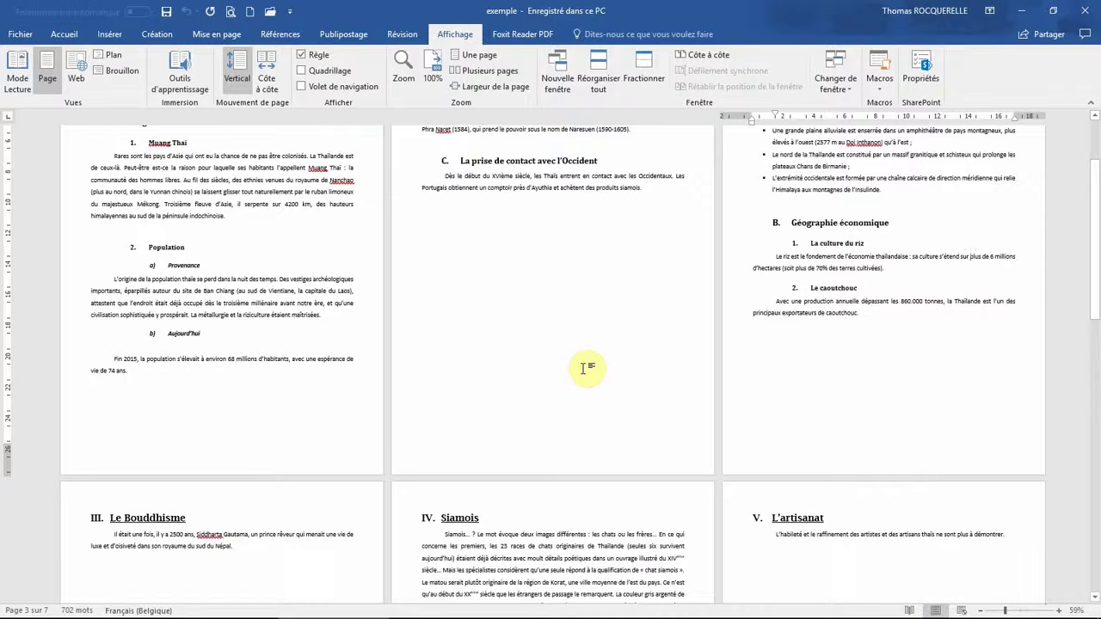
{"action": "scroll", "coordinate": [584, 368], "scroll_direction": "up", "scroll_amount": 3, "text": "ctrl"}
{"action": "scroll", "coordinate": [581, 372], "scroll_direction": "up", "scroll_amount": 10}
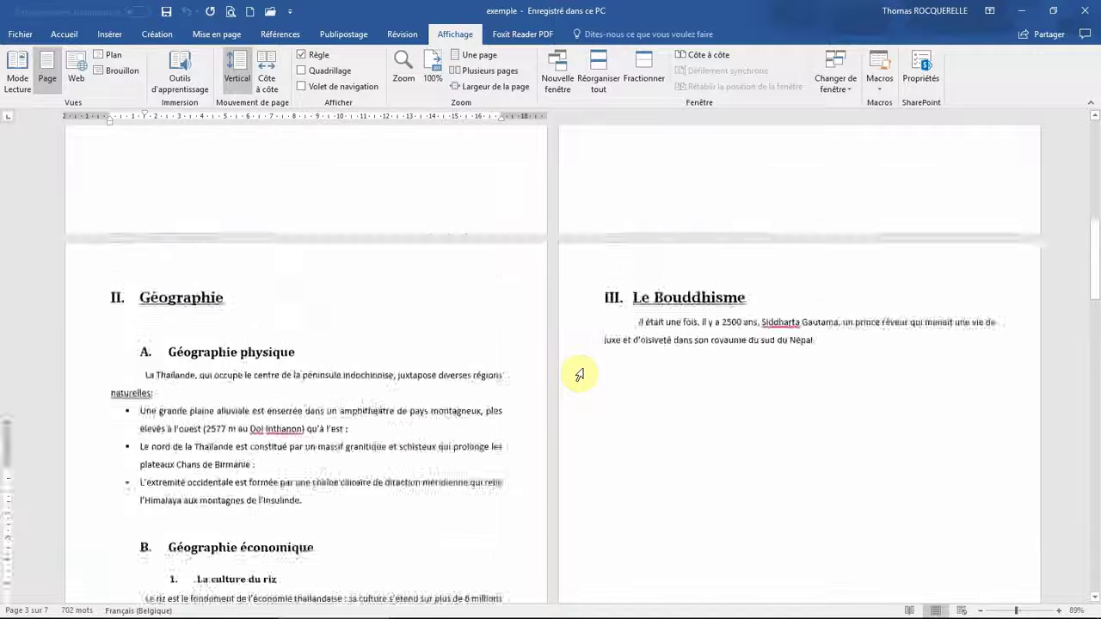
Fit the zoom to the page width and reduce it to 147%
{"action": "left_click", "coordinate": [497, 92]}
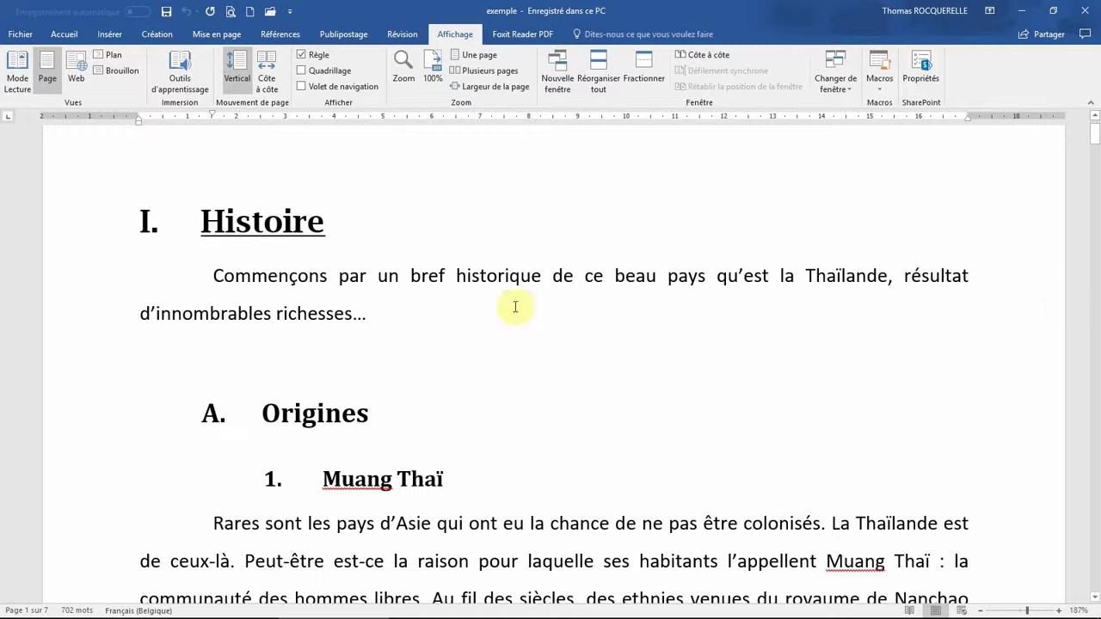
{"action": "scroll", "coordinate": [527, 311], "scroll_direction": "down", "scroll_amount": 4}
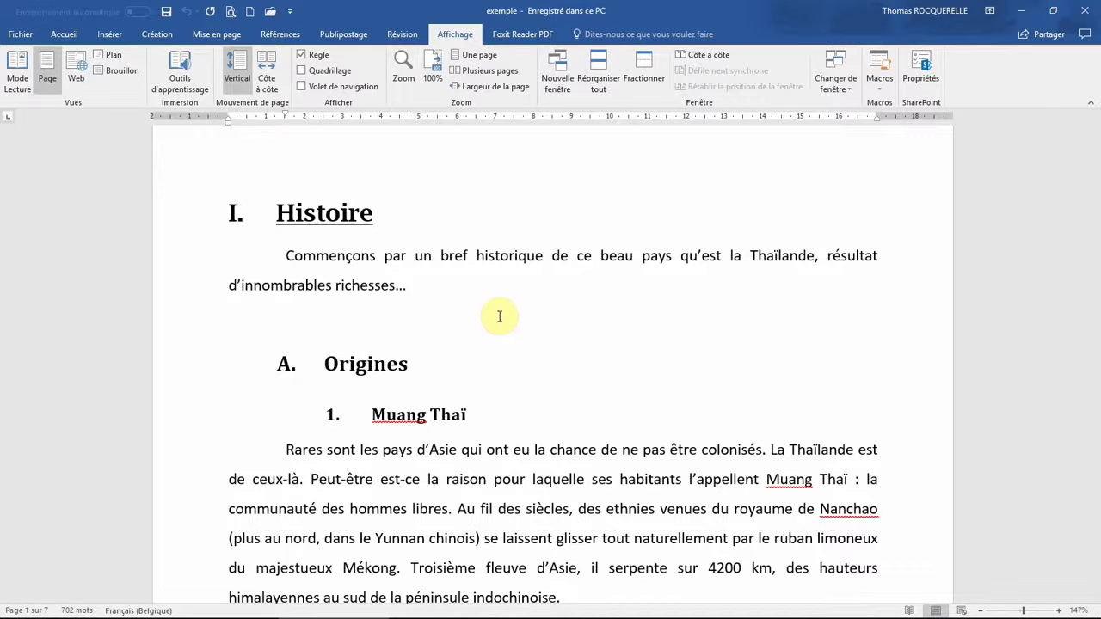
Split the document window into two panes and bring the lower one to "La prise de contact avec l'Occident"
{"action": "left_click", "coordinate": [653, 78]}
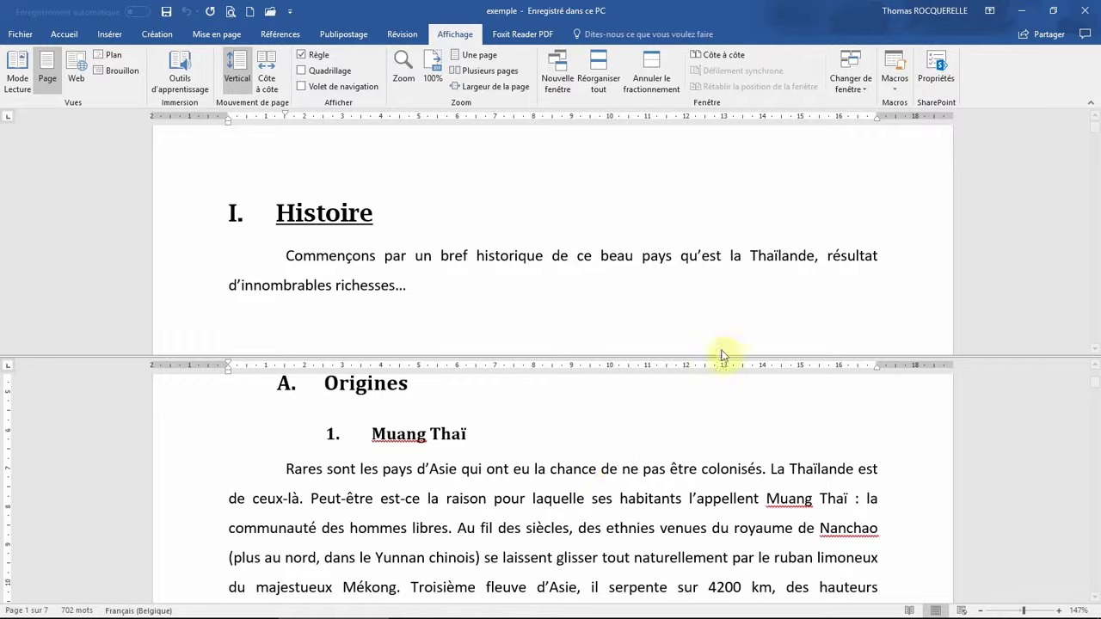
{"action": "scroll", "coordinate": [530, 464], "scroll_direction": "up", "scroll_amount": 1}
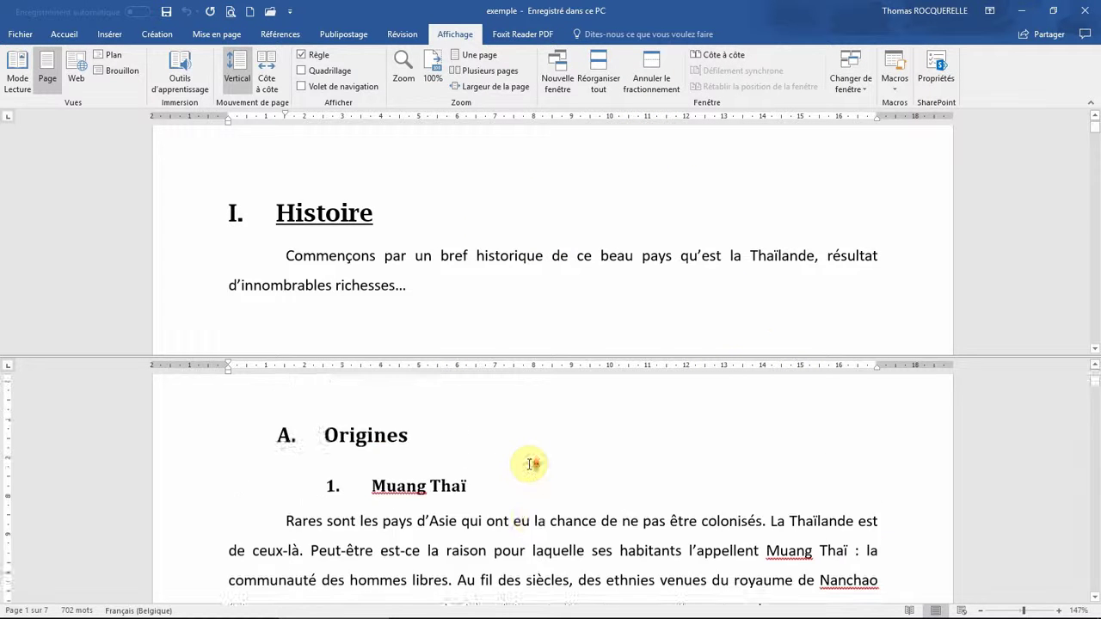
{"action": "scroll", "coordinate": [531, 464], "scroll_direction": "up", "scroll_amount": 3}
{"action": "scroll", "coordinate": [531, 465], "scroll_direction": "down", "scroll_amount": 6}
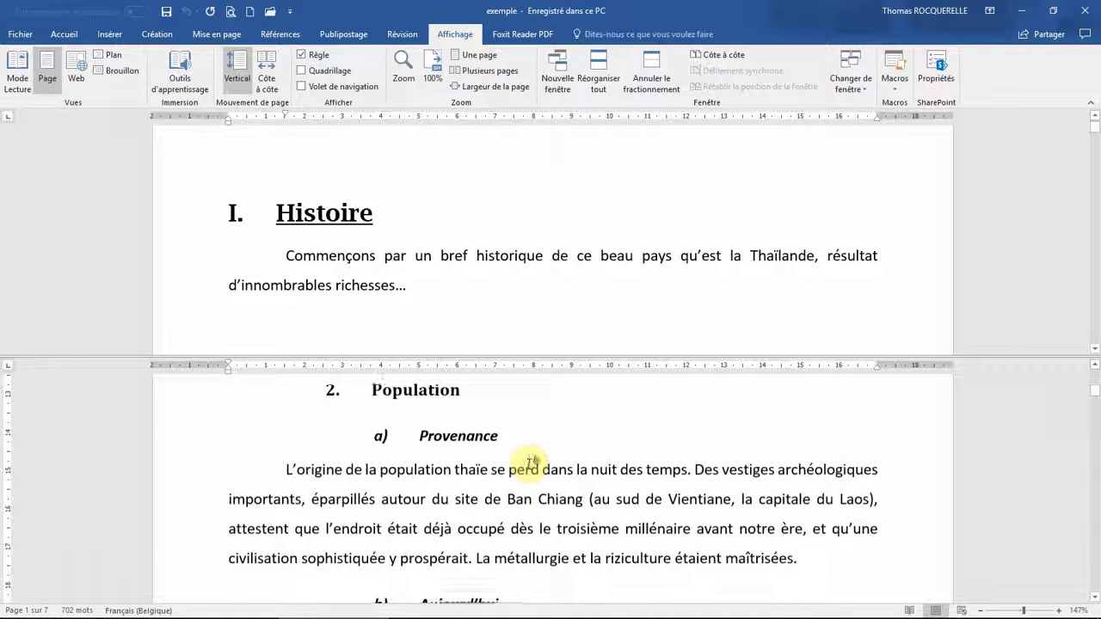
{"action": "scroll", "coordinate": [526, 462], "scroll_direction": "down", "scroll_amount": 10}
{"action": "scroll", "coordinate": [566, 284], "scroll_direction": "down", "scroll_amount": 5}
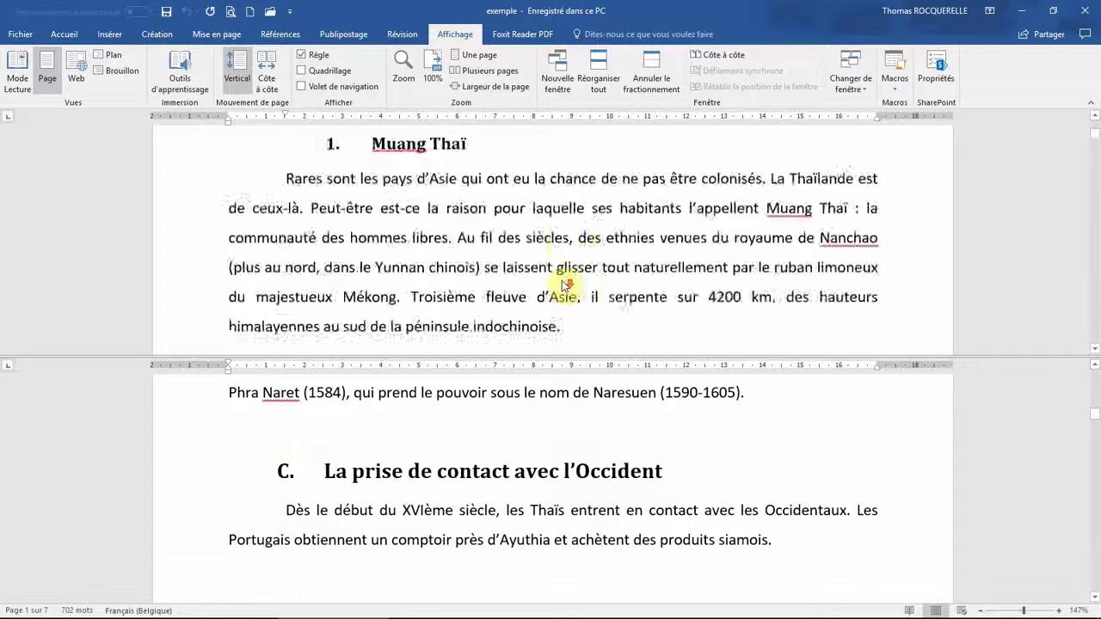
Browse the document independently in the upper pane of the split window as far as the "Siamois" heading
{"action": "scroll", "coordinate": [563, 283], "scroll_direction": "down", "scroll_amount": 15}
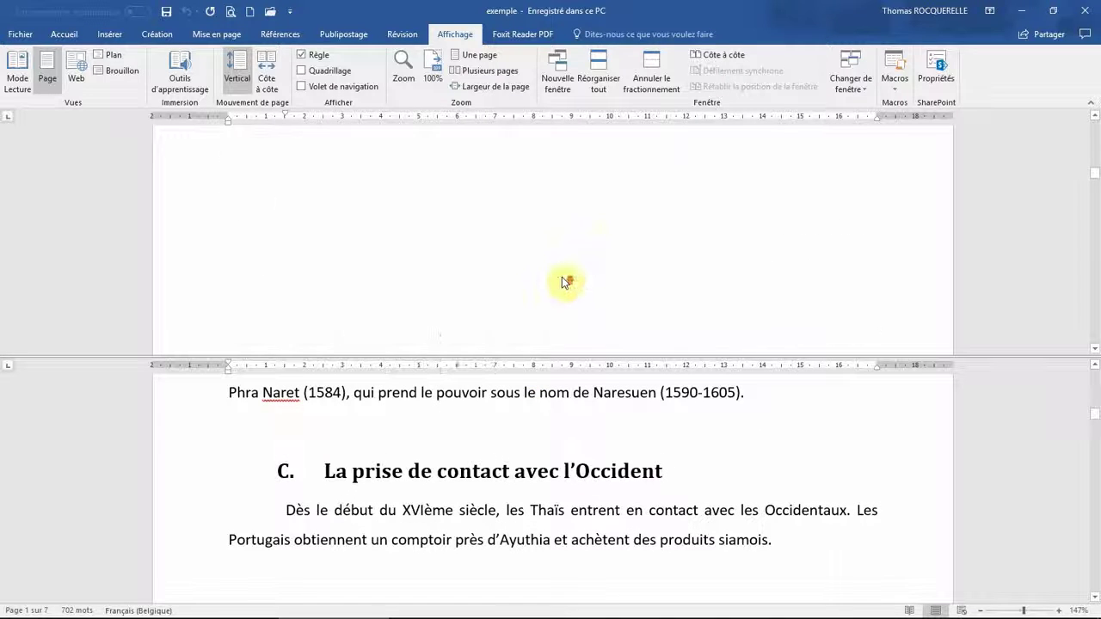
{"action": "scroll", "coordinate": [563, 278], "scroll_direction": "up", "scroll_amount": 6}
{"action": "scroll", "coordinate": [599, 288], "scroll_direction": "down", "scroll_amount": 3}
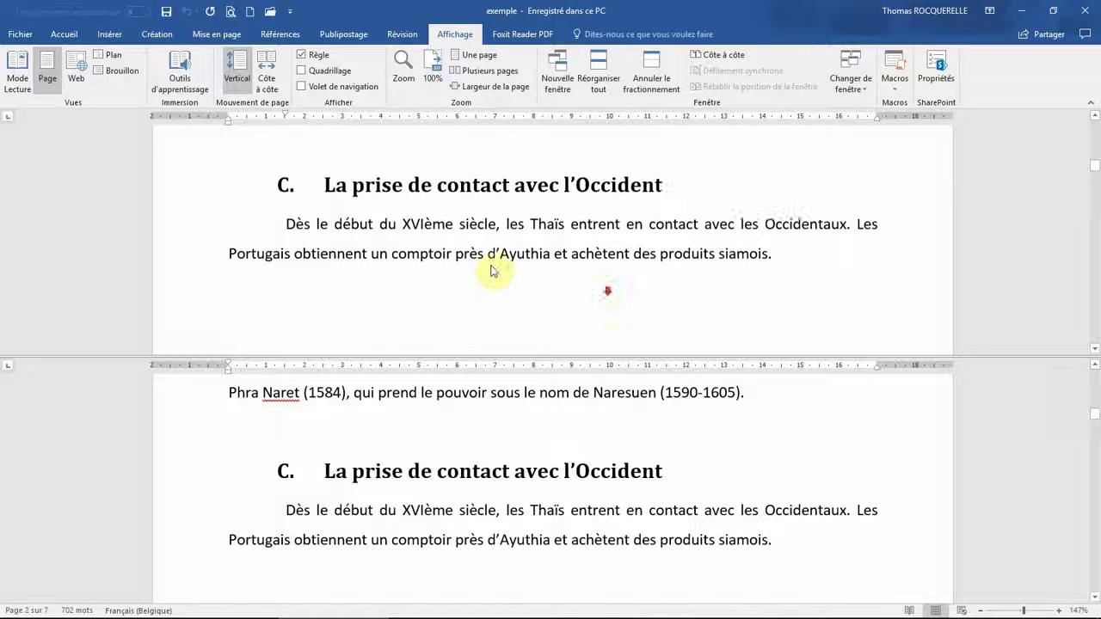
{"action": "scroll", "coordinate": [495, 271], "scroll_direction": "down", "scroll_amount": 3}
{"action": "scroll", "coordinate": [496, 270], "scroll_direction": "down", "scroll_amount": 10}
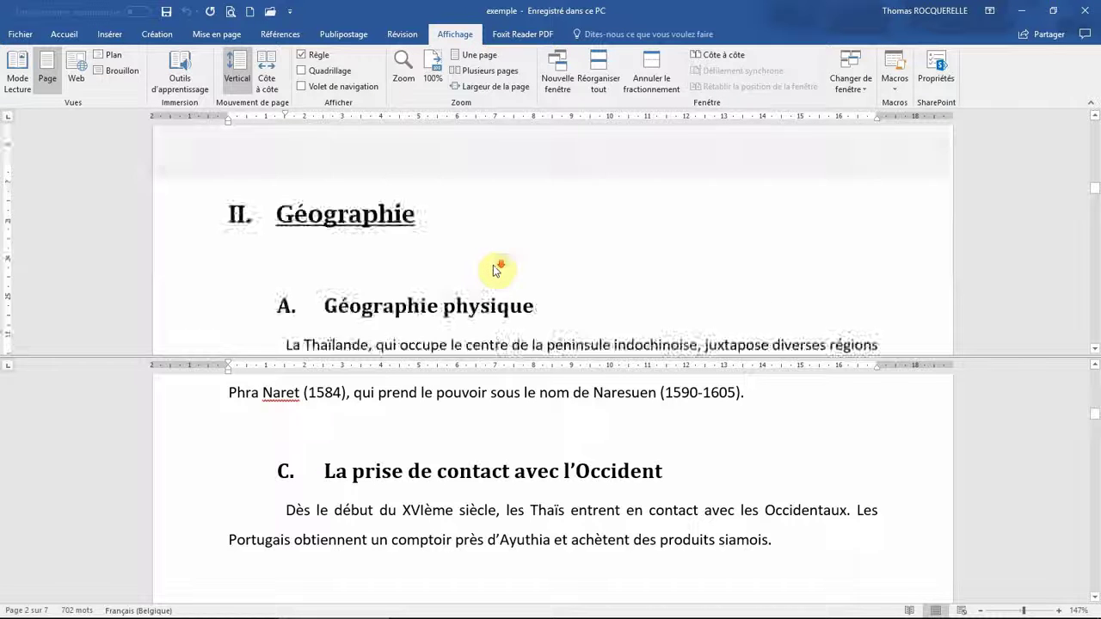
{"action": "scroll", "coordinate": [495, 269], "scroll_direction": "down", "scroll_amount": 5}
{"action": "scroll", "coordinate": [496, 268], "scroll_direction": "up", "scroll_amount": 3}
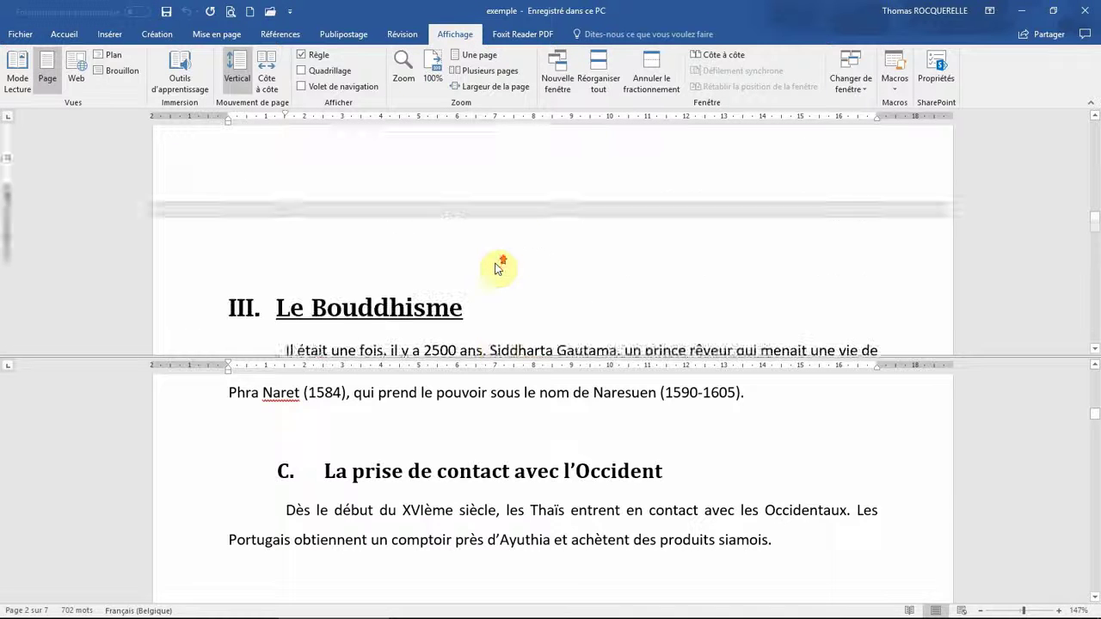
{"action": "scroll", "coordinate": [496, 268], "scroll_direction": "down", "scroll_amount": 2}
{"action": "scroll", "coordinate": [497, 267], "scroll_direction": "down", "scroll_amount": 3}
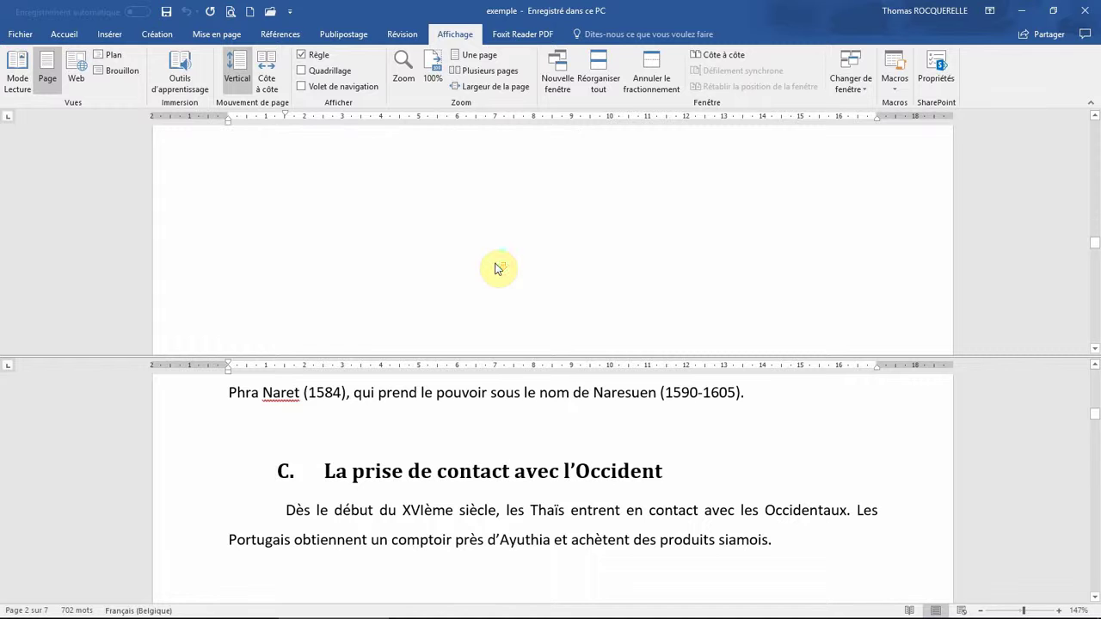
{"action": "scroll", "coordinate": [496, 269], "scroll_direction": "down", "scroll_amount": 5}
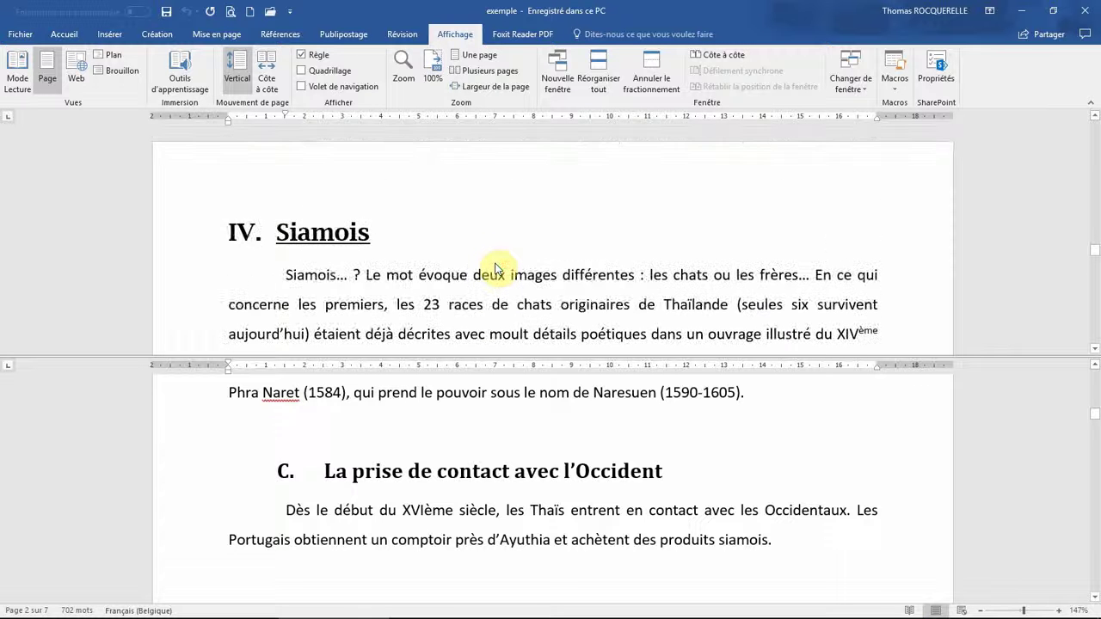
Show the exemple and intro documents side by side and try scrolling through them in both split panes of exemple
{"action": "left_click", "coordinate": [715, 56]}
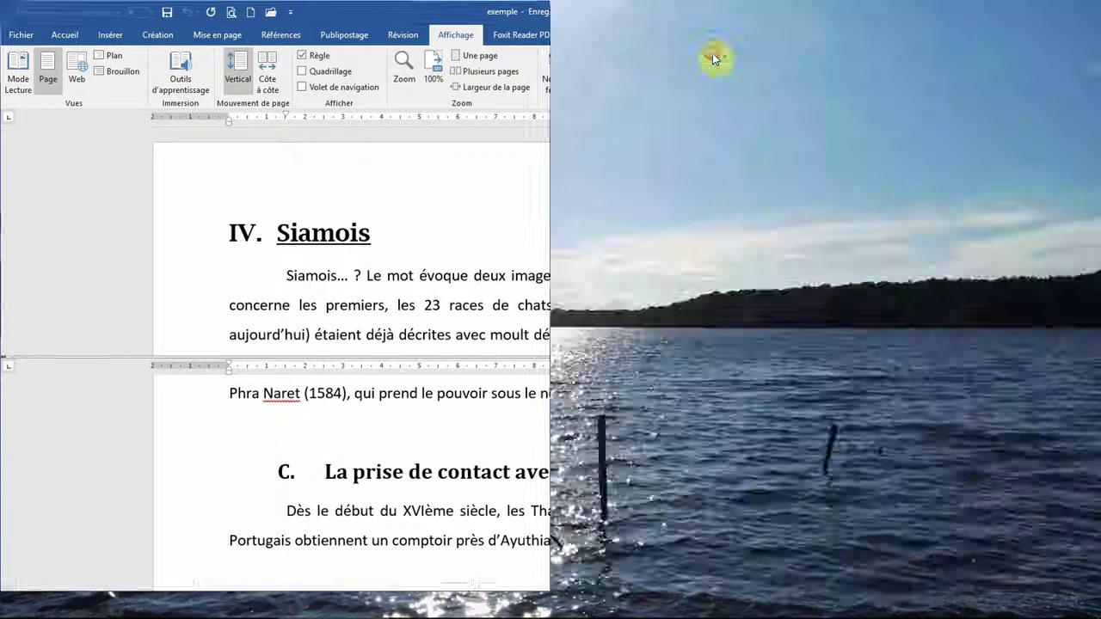
{"action": "scroll", "coordinate": [386, 293], "scroll_direction": "down", "scroll_amount": 4}
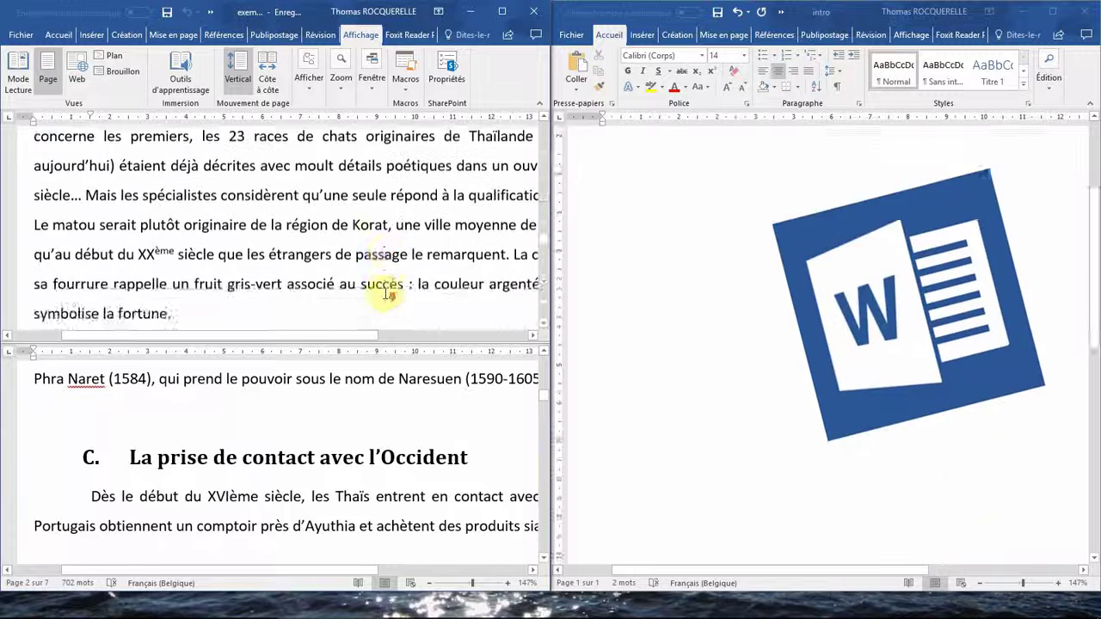
{"action": "scroll", "coordinate": [389, 314], "scroll_direction": "up", "scroll_amount": 3}
{"action": "scroll", "coordinate": [388, 314], "scroll_direction": "down", "scroll_amount": 1}
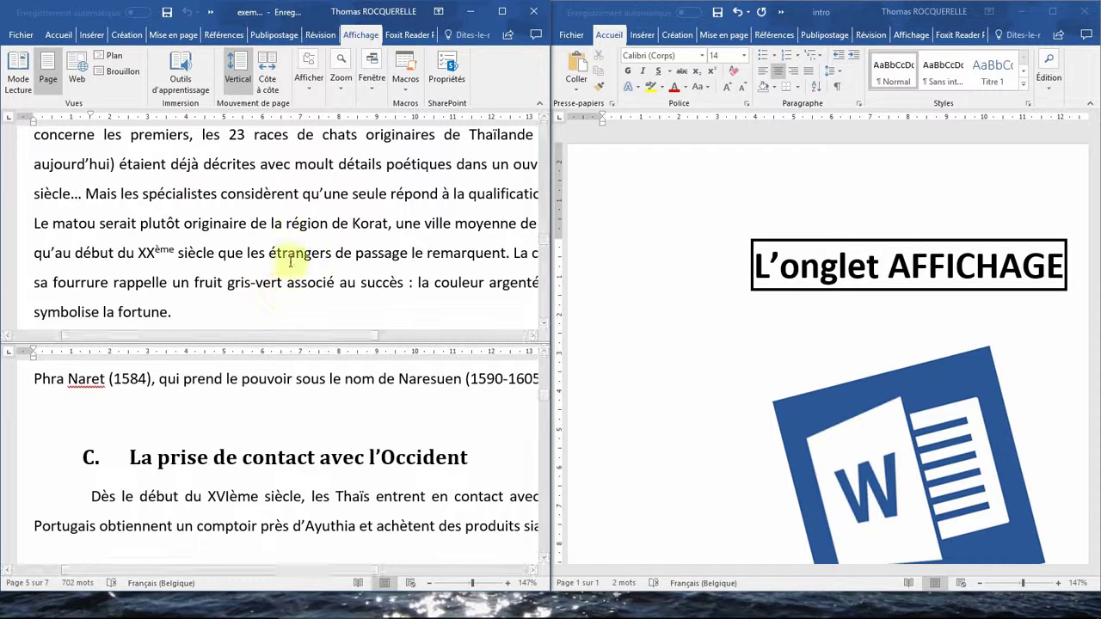
{"action": "scroll", "coordinate": [344, 482], "scroll_direction": "down", "scroll_amount": 5}
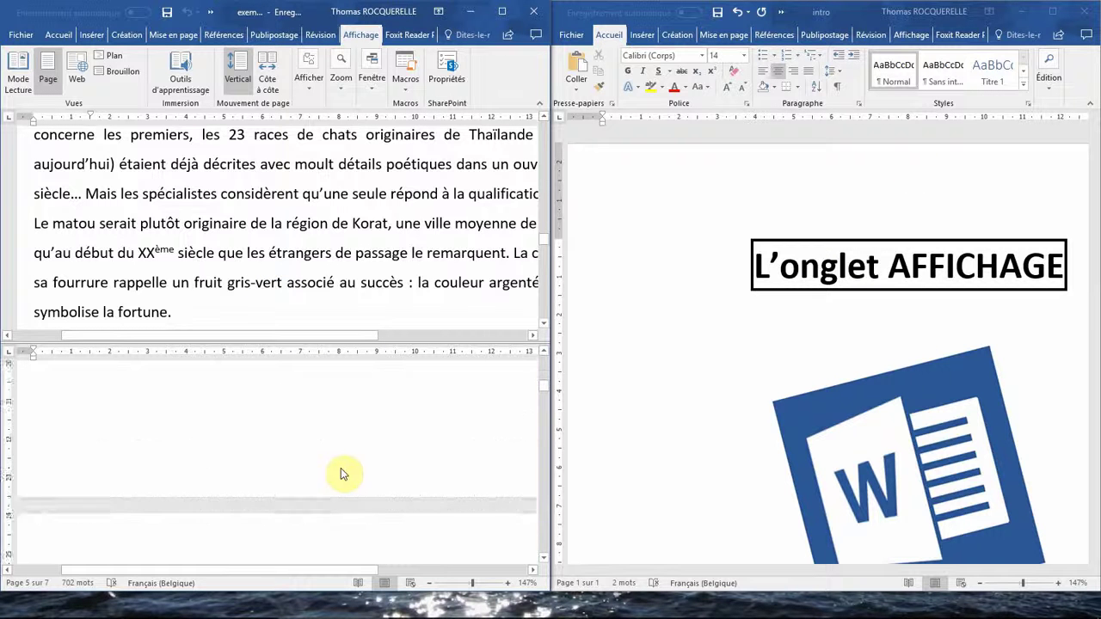
{"action": "scroll", "coordinate": [344, 469], "scroll_direction": "down", "scroll_amount": 15}
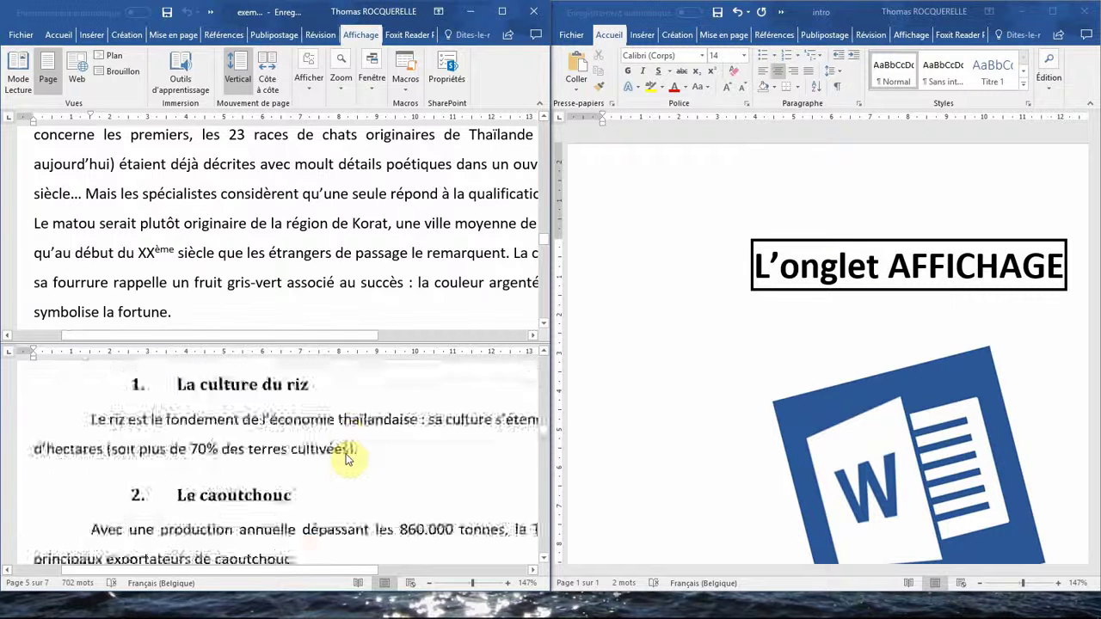
Put the intro window away and return exemple to a maximized, unsplit window showing the "Histoire" heading
{"action": "left_click", "coordinate": [1086, 12]}
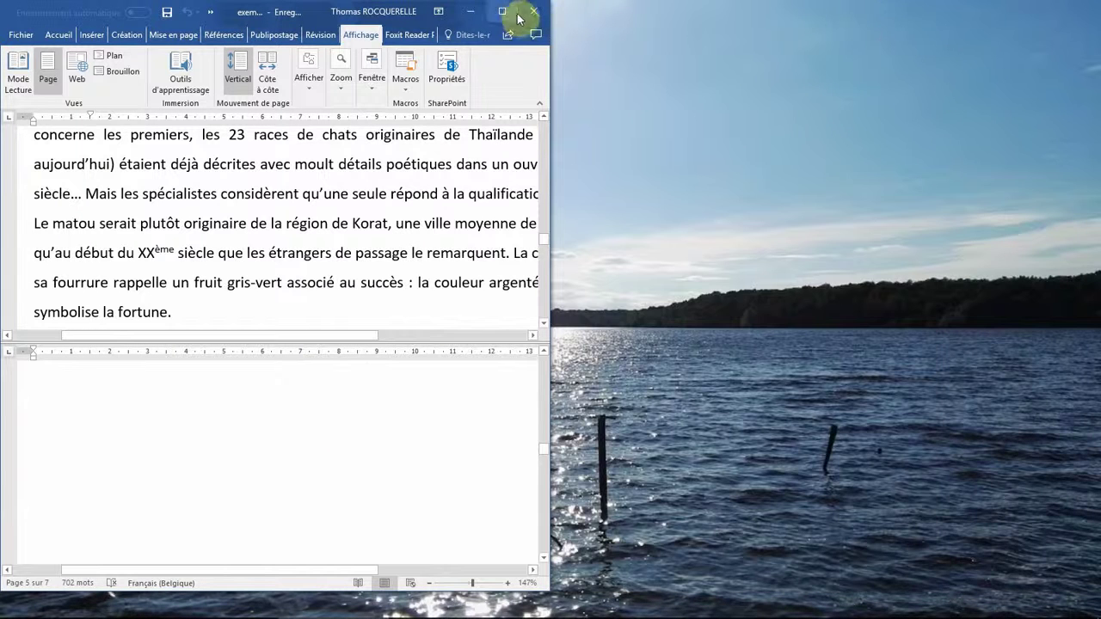
{"action": "left_click", "coordinate": [526, 12]}
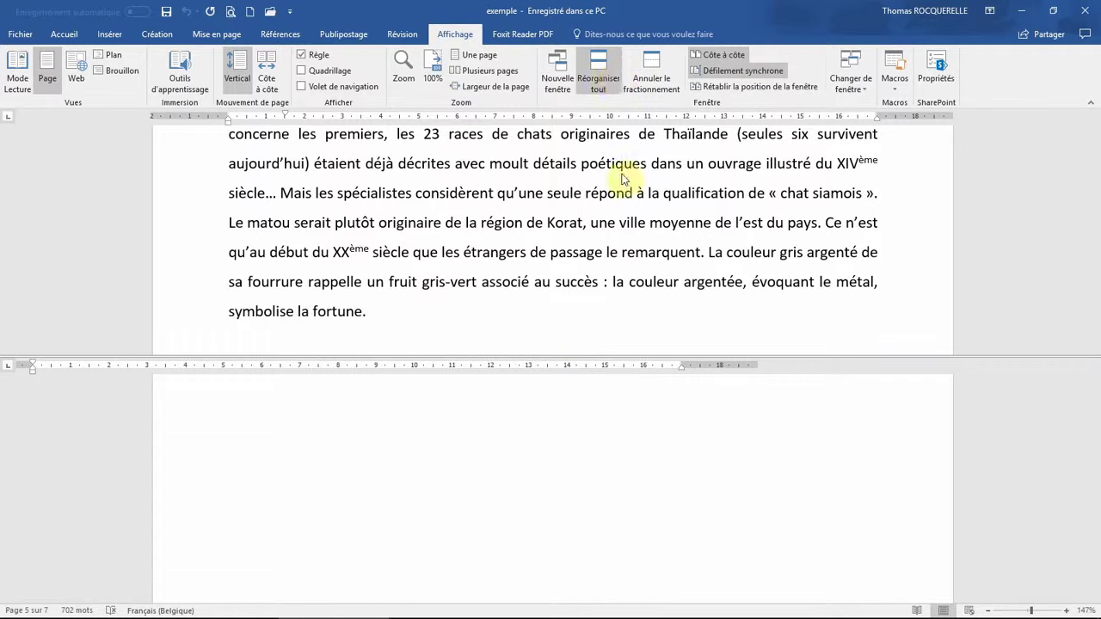
{"action": "left_click", "coordinate": [641, 85]}
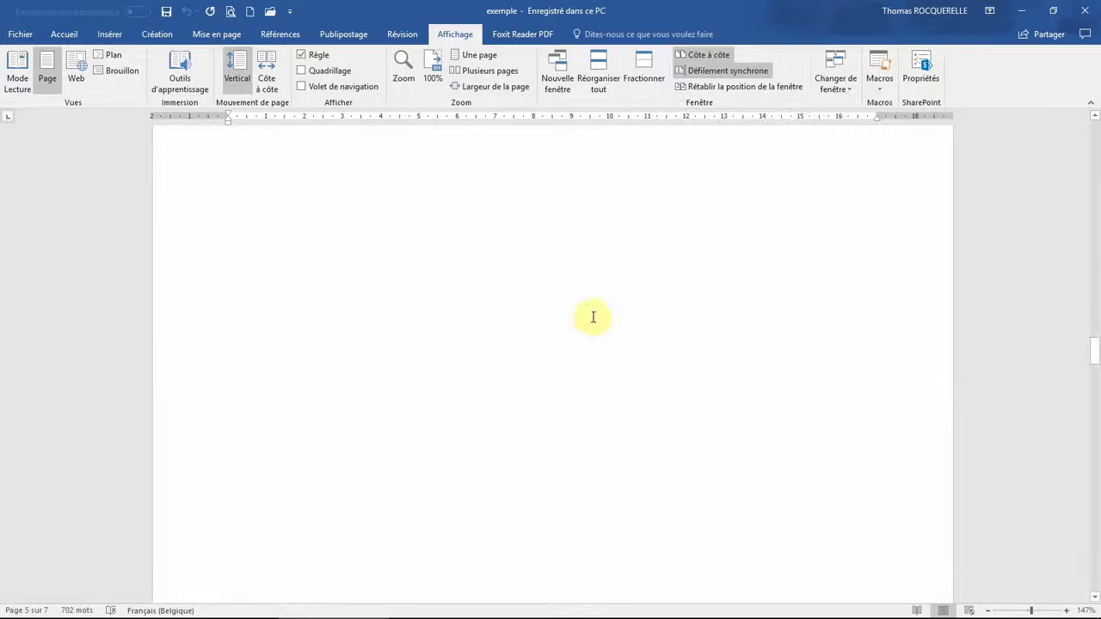
{"action": "scroll", "coordinate": [592, 318], "scroll_direction": "up", "scroll_amount": 15}
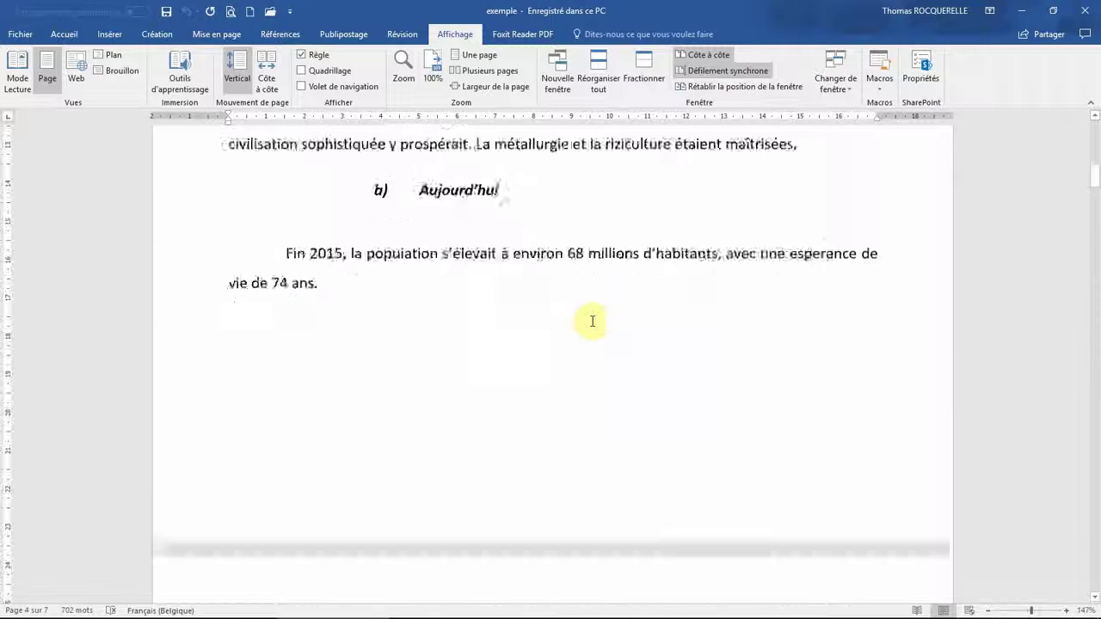
{"action": "scroll", "coordinate": [592, 321], "scroll_direction": "up", "scroll_amount": 10}
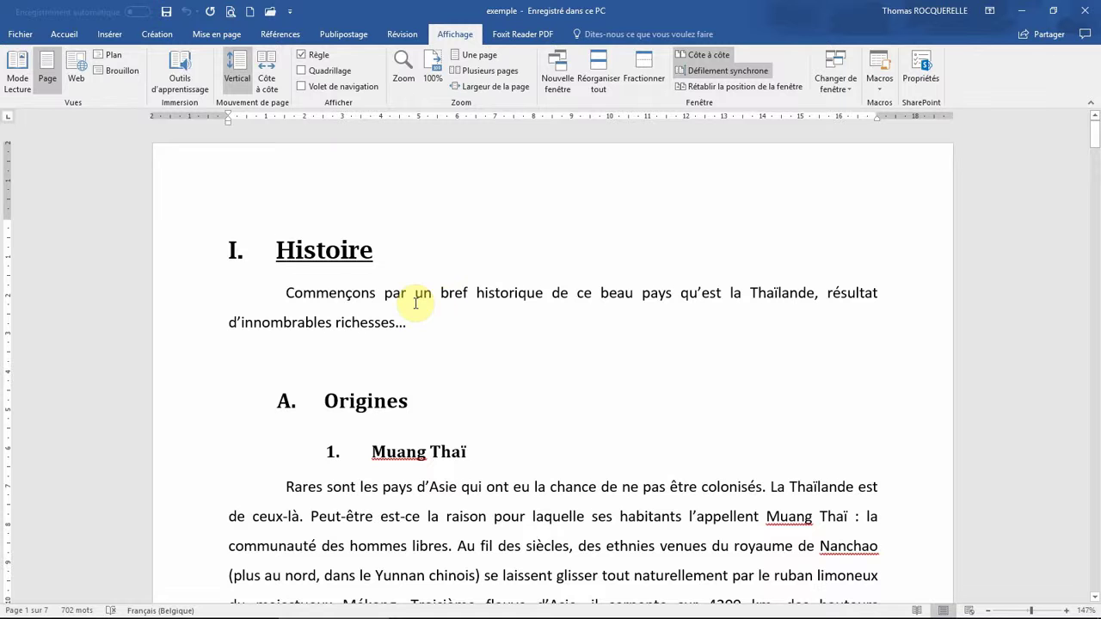
Open a second window of the exemple document and switch between its two windows, ending on the second
{"action": "left_click", "coordinate": [554, 82]}
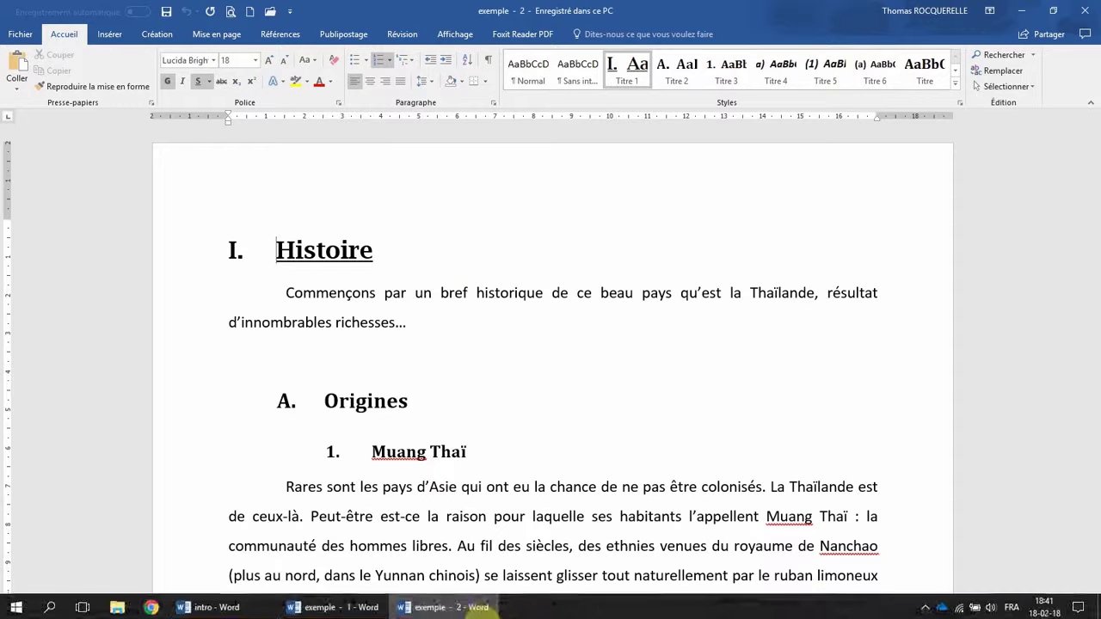
{"action": "left_click", "coordinate": [370, 605]}
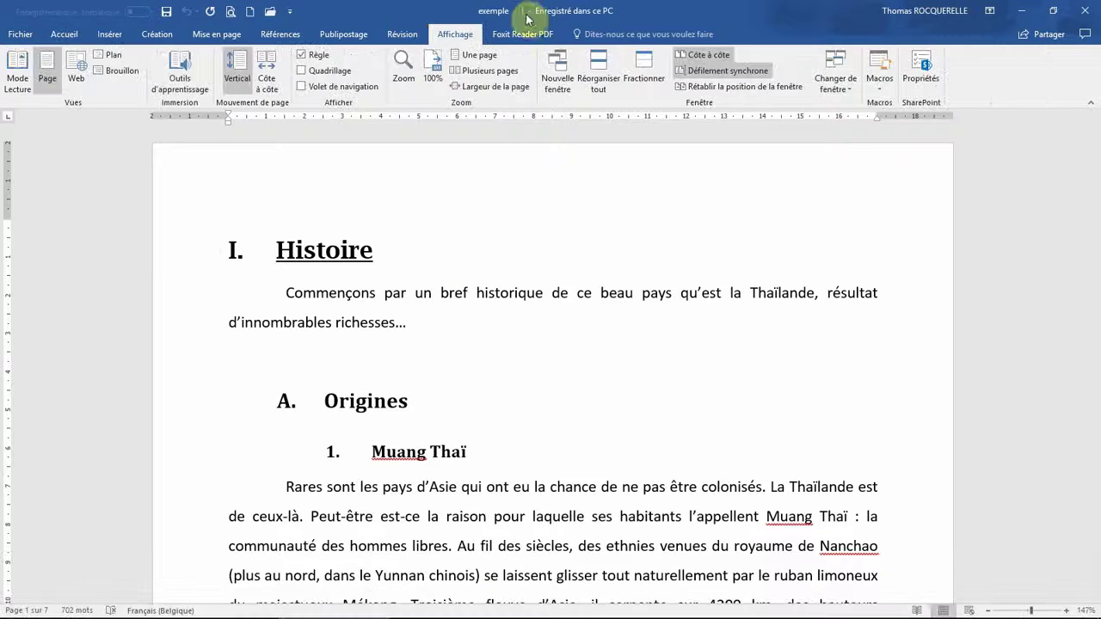
{"action": "left_click", "coordinate": [479, 604]}
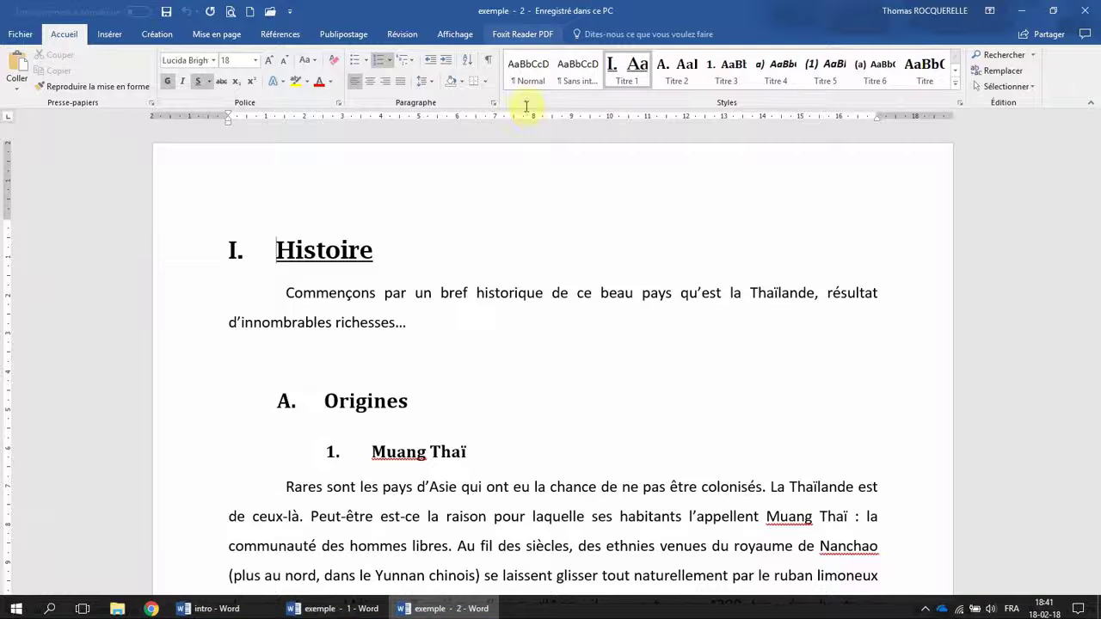
Browse the second exemple window as far as the "Le Bouddhisme" heading
{"action": "scroll", "coordinate": [509, 324], "scroll_direction": "down", "scroll_amount": 5}
{"action": "scroll", "coordinate": [509, 324], "scroll_direction": "down", "scroll_amount": 20}
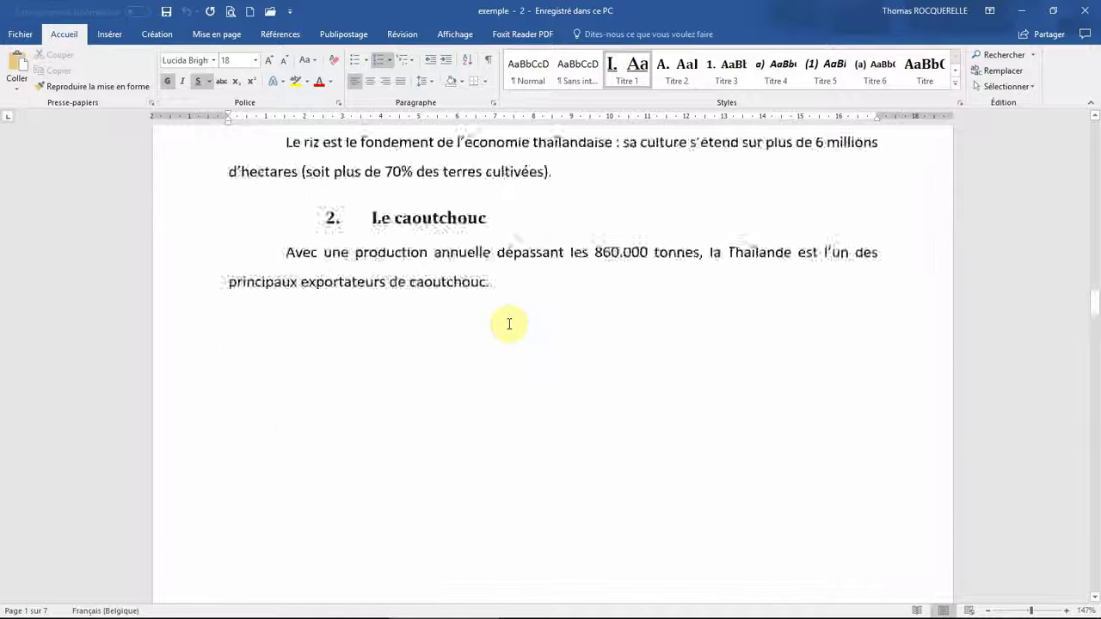
{"action": "scroll", "coordinate": [509, 325], "scroll_direction": "down", "scroll_amount": 3}
{"action": "scroll", "coordinate": [505, 325], "scroll_direction": "up", "scroll_amount": 5}
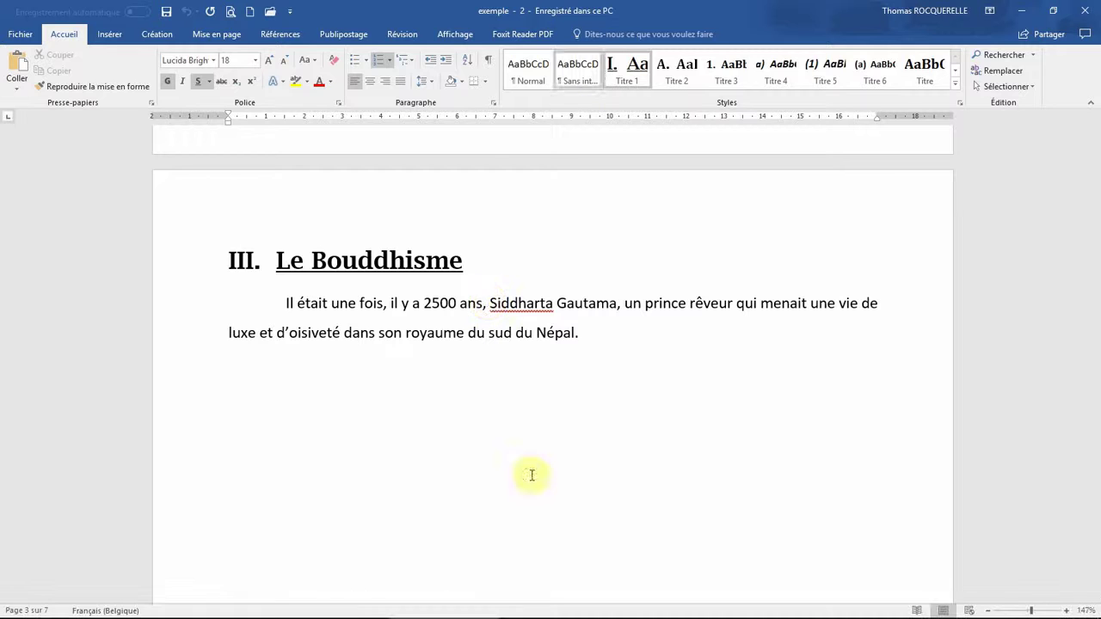
Switch to the first exemple window and browse it independently as far as the "Géographie physique" section
{"action": "left_click", "coordinate": [357, 613]}
{"action": "scroll", "coordinate": [421, 414], "scroll_direction": "down", "scroll_amount": 10}
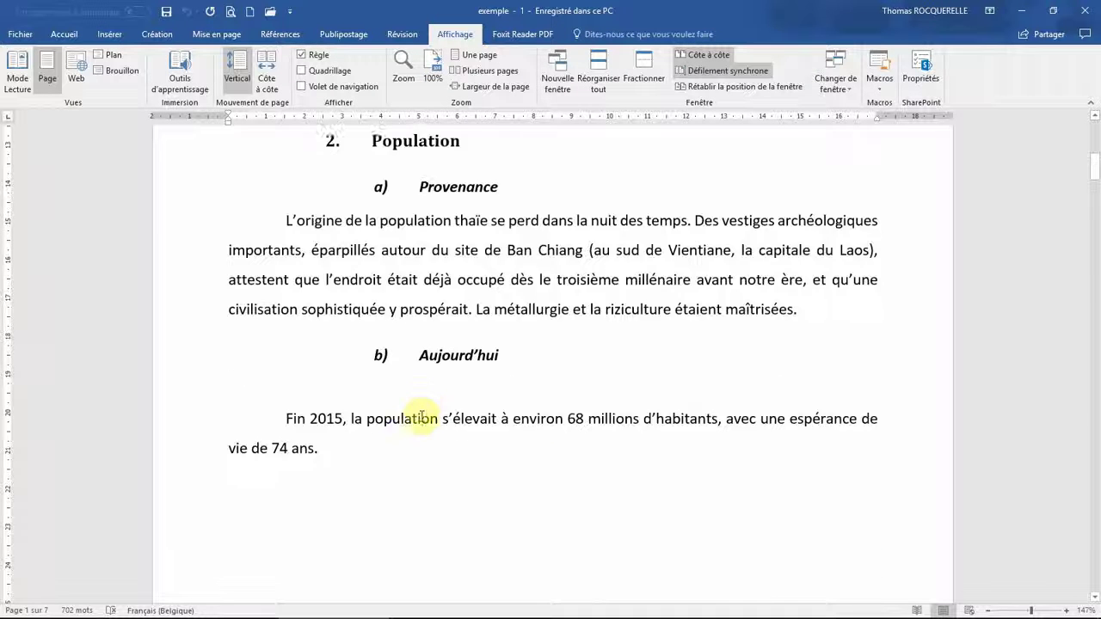
{"action": "scroll", "coordinate": [421, 416], "scroll_direction": "down", "scroll_amount": 15}
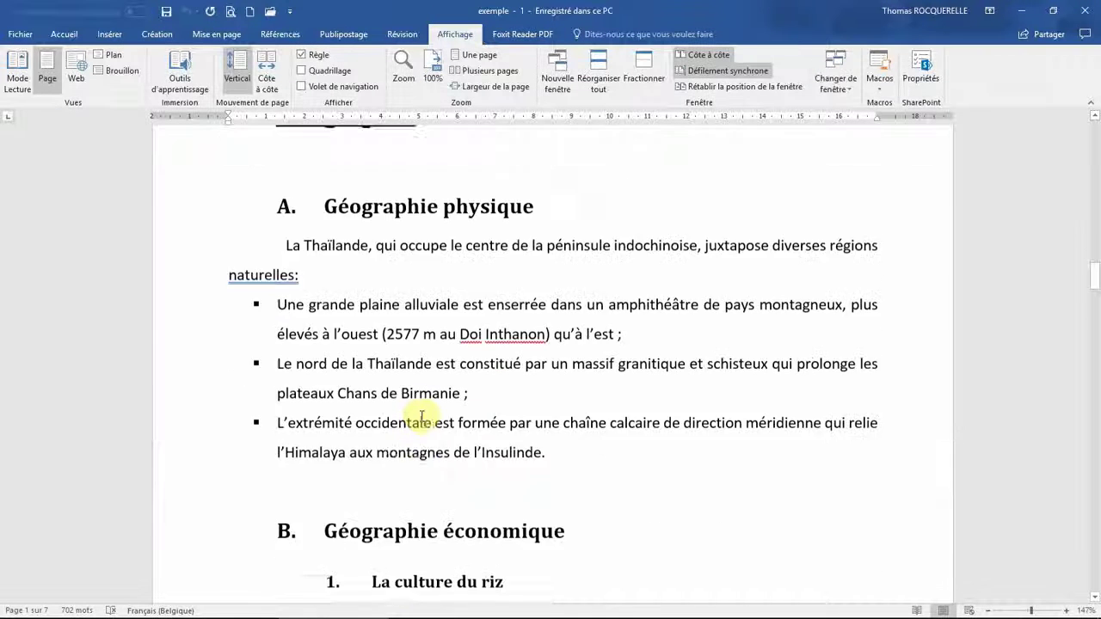
{"action": "scroll", "coordinate": [422, 418], "scroll_direction": "up", "scroll_amount": 2}
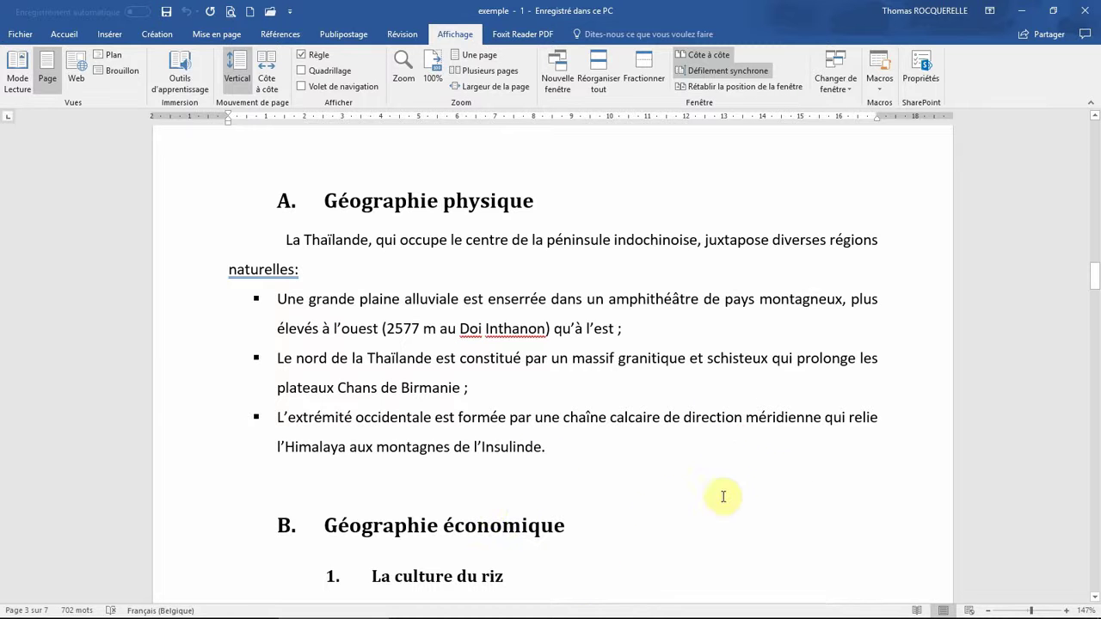
{"action": "mouse_move", "coordinate": [537, 615]}
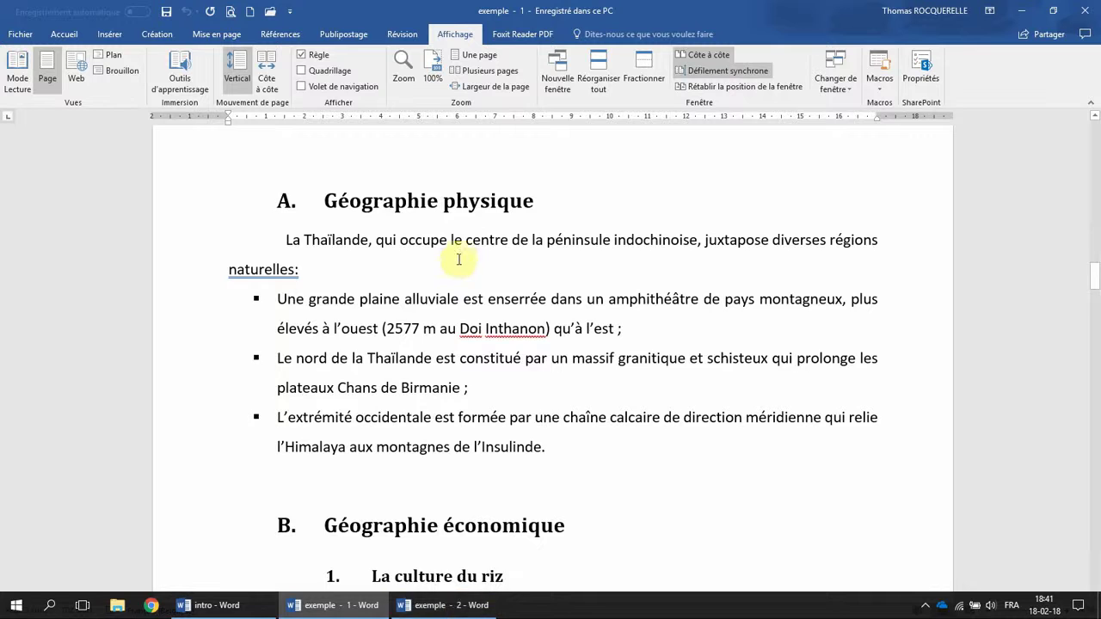
Browse the first exemple window on to the "Siamois" heading and return to "Histoire" at the document's start
{"action": "scroll", "coordinate": [464, 256], "scroll_direction": "down", "scroll_amount": 5}
{"action": "scroll", "coordinate": [464, 256], "scroll_direction": "down", "scroll_amount": 15}
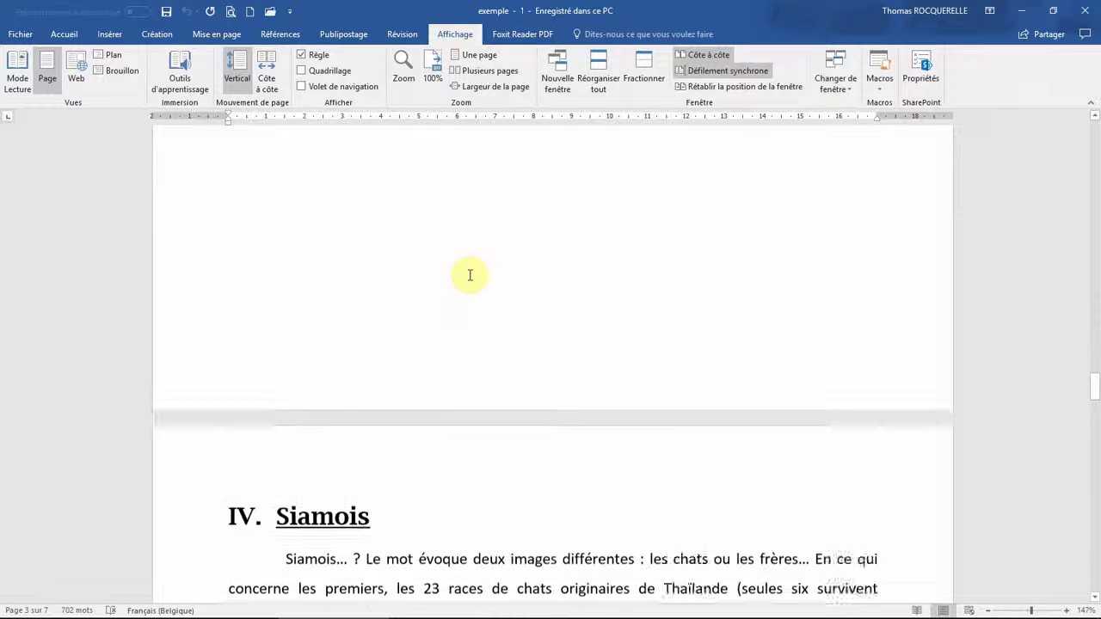
{"action": "scroll", "coordinate": [464, 281], "scroll_direction": "up", "scroll_amount": 20}
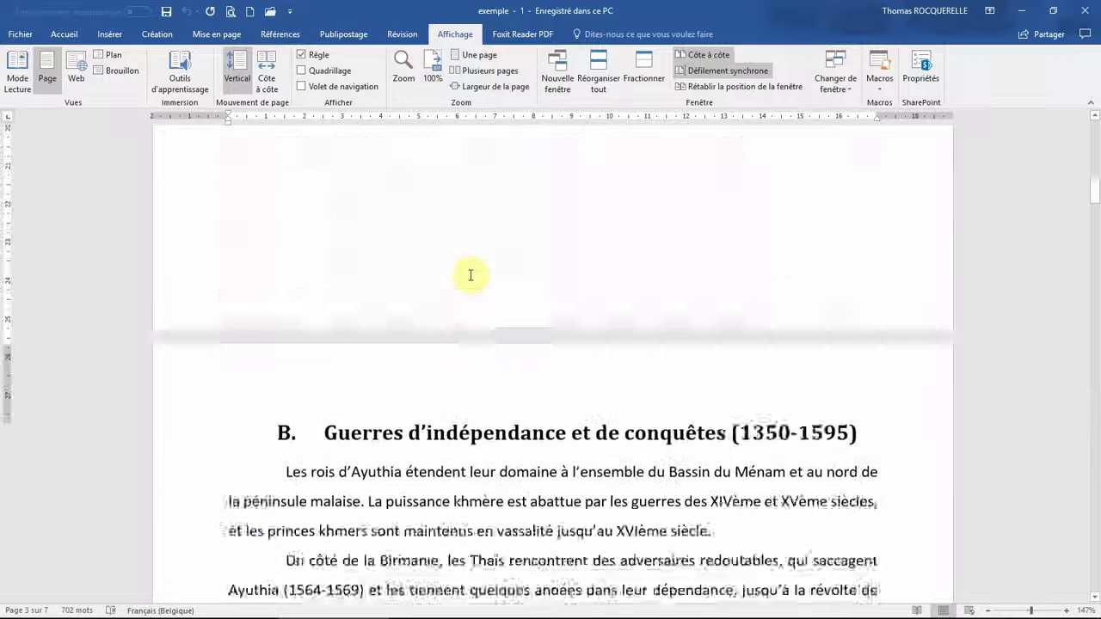
{"action": "scroll", "coordinate": [471, 275], "scroll_direction": "up", "scroll_amount": 1}
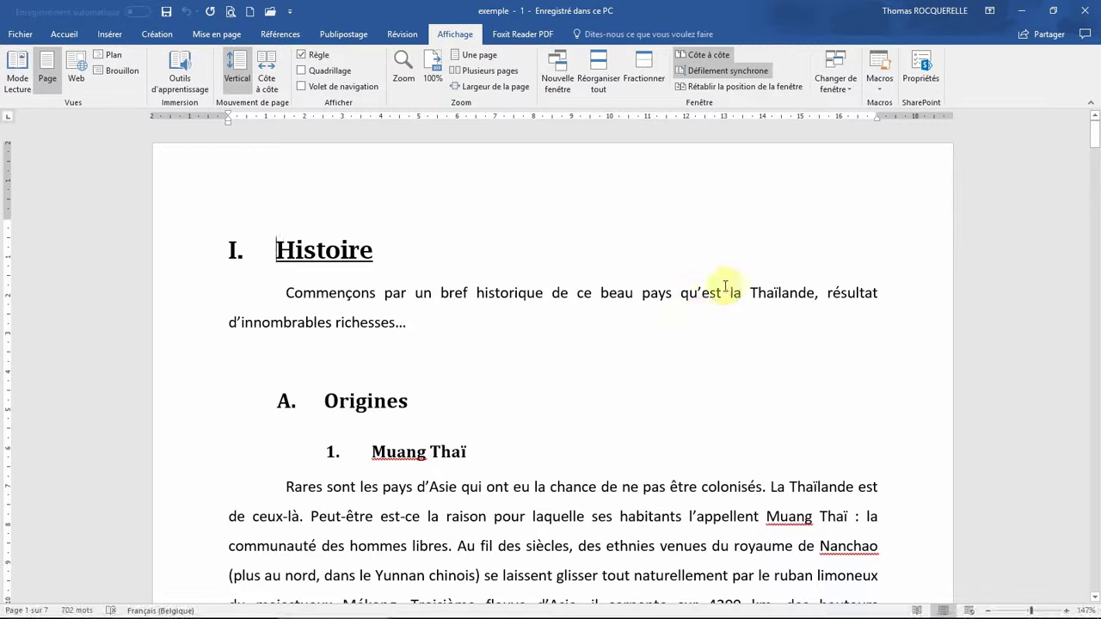
Use the Change Window command to show exemple - 2, and use it again to return to exemple - 1
{"action": "left_click", "coordinate": [832, 82]}
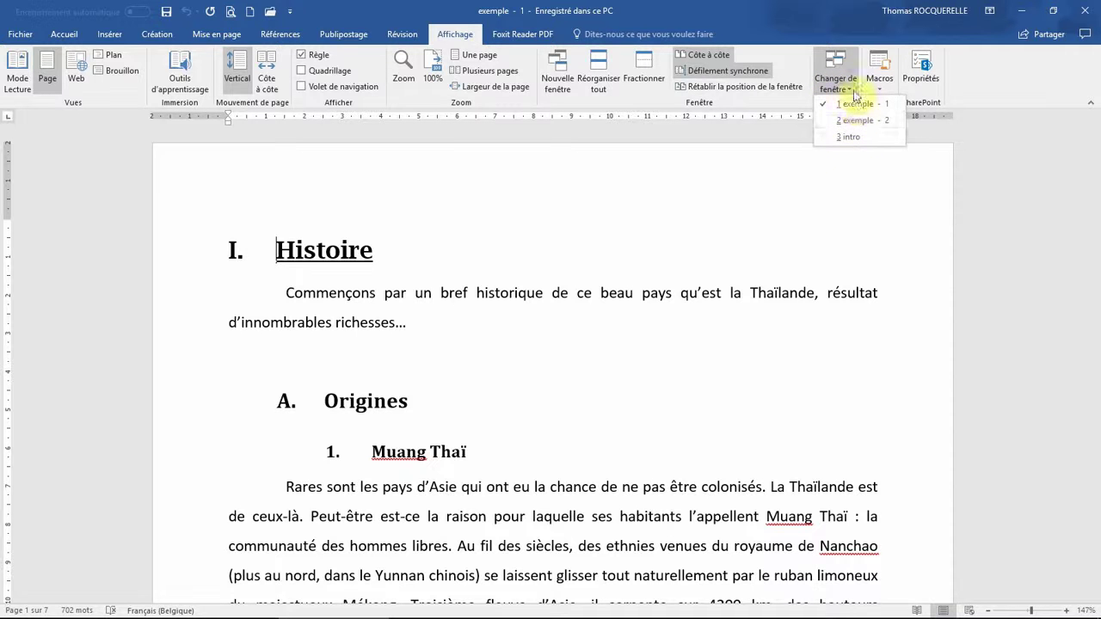
{"action": "left_click", "coordinate": [856, 121]}
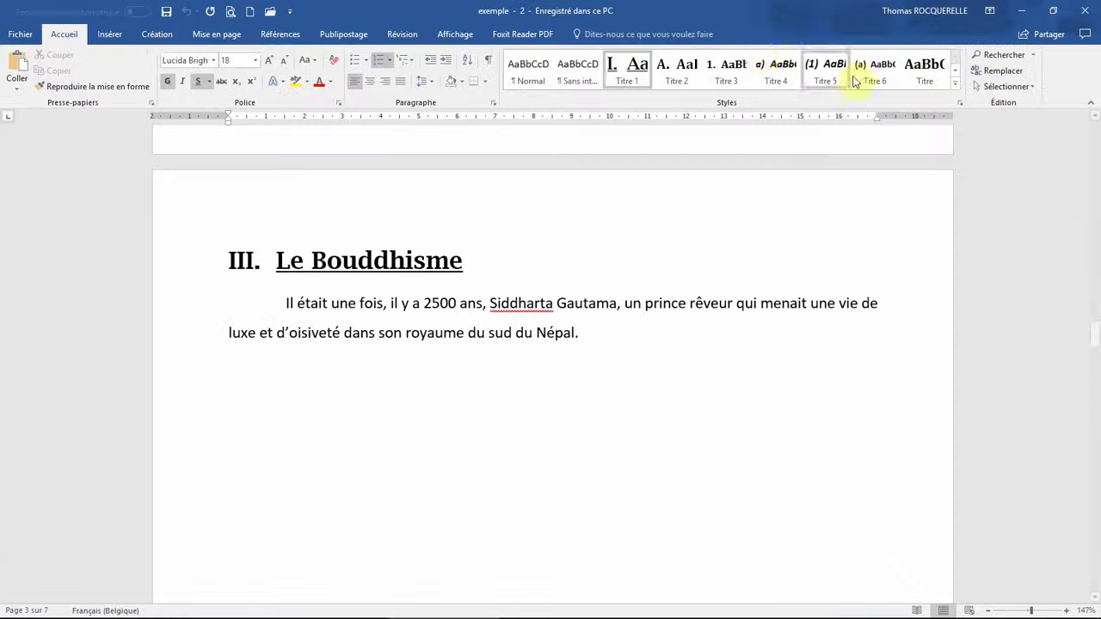
{"action": "left_click", "coordinate": [455, 34]}
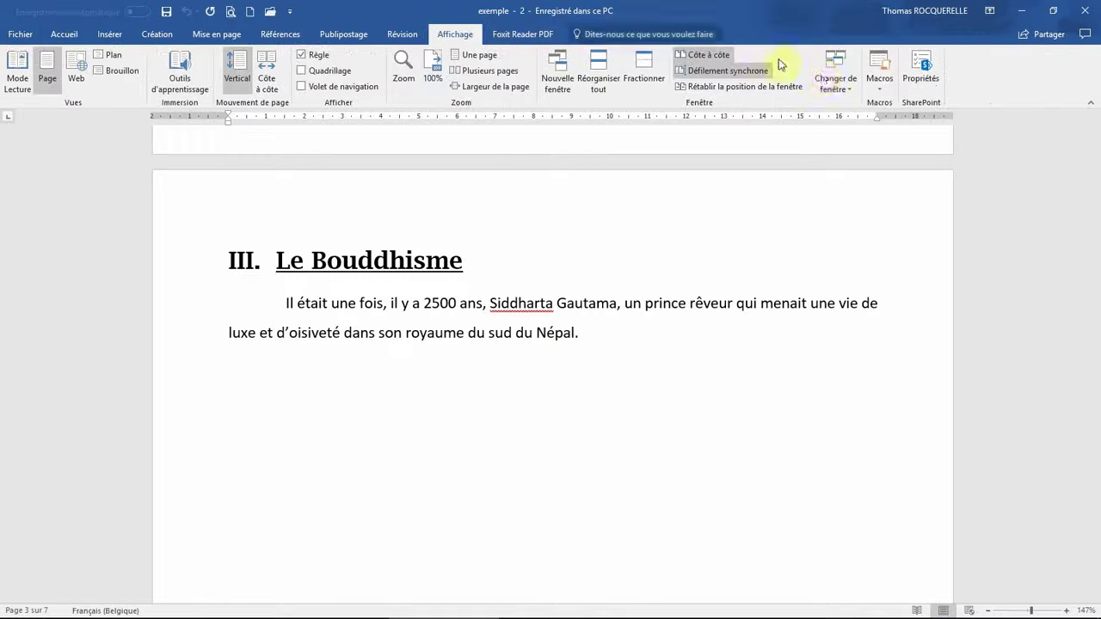
{"action": "left_click", "coordinate": [835, 73]}
{"action": "left_click", "coordinate": [839, 104]}
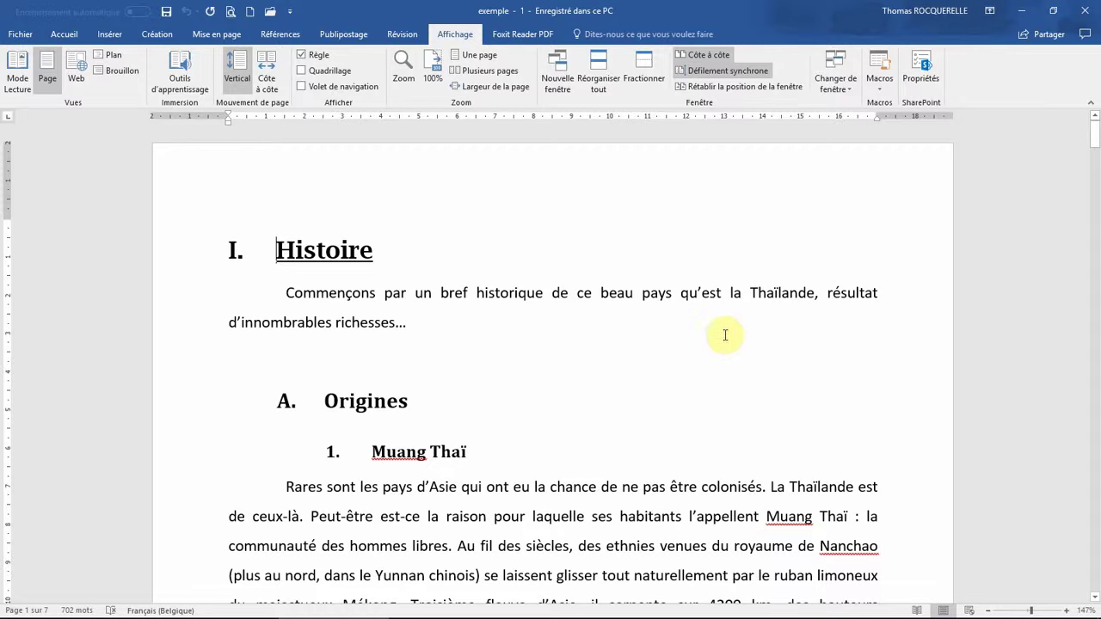
Show the exemple document in the learning tools view and close that view again
{"action": "left_click", "coordinate": [177, 86]}
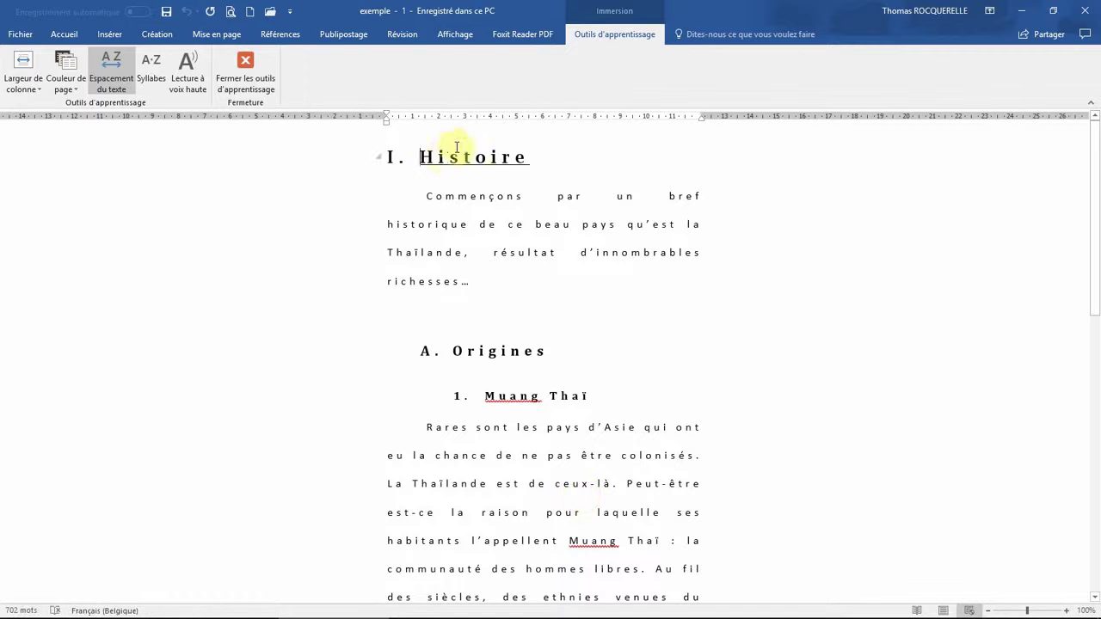
{"action": "left_click", "coordinate": [401, 166]}
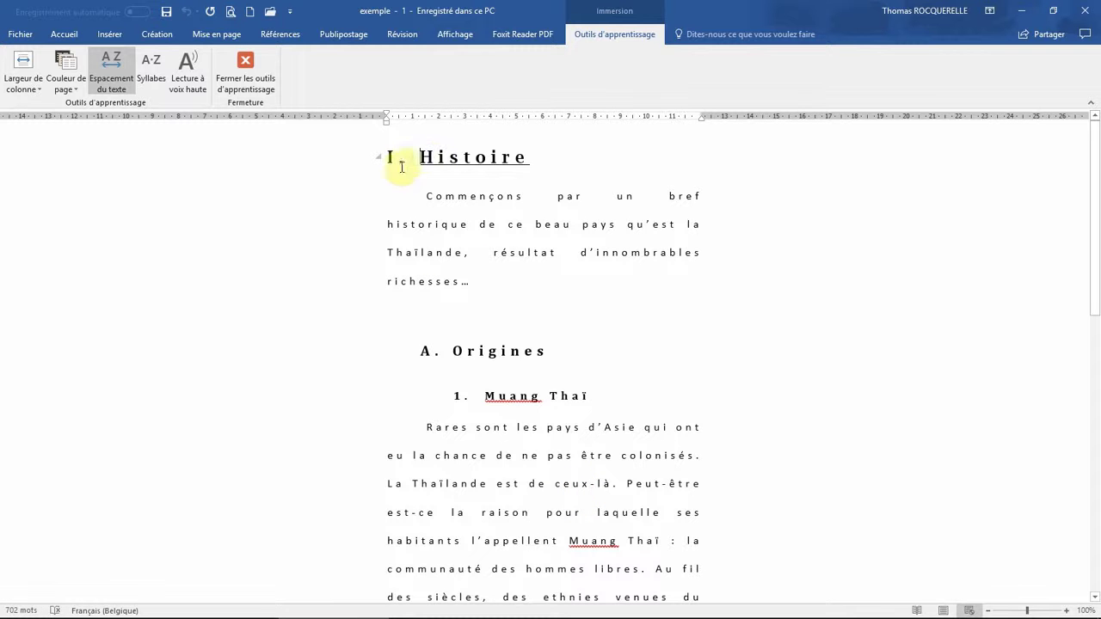
{"action": "left_click", "coordinate": [248, 79]}
Browse exemple - 1 in page layout from "Histoire" past the "Géographie économique" section
{"action": "scroll", "coordinate": [458, 328], "scroll_direction": "down", "scroll_amount": 15}
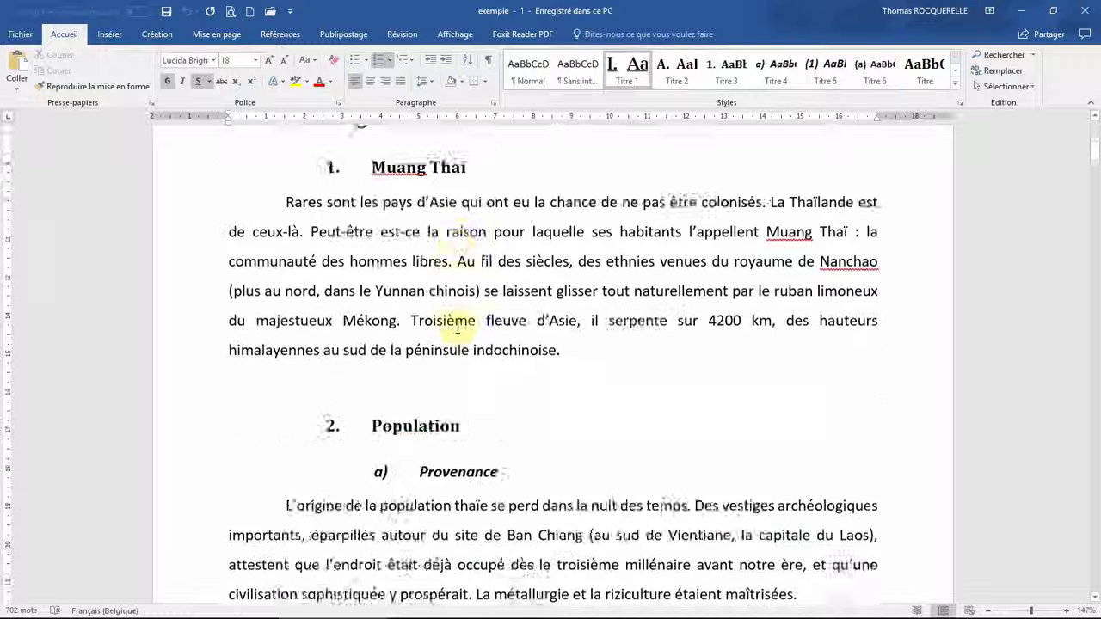
{"action": "scroll", "coordinate": [456, 329], "scroll_direction": "down", "scroll_amount": 15}
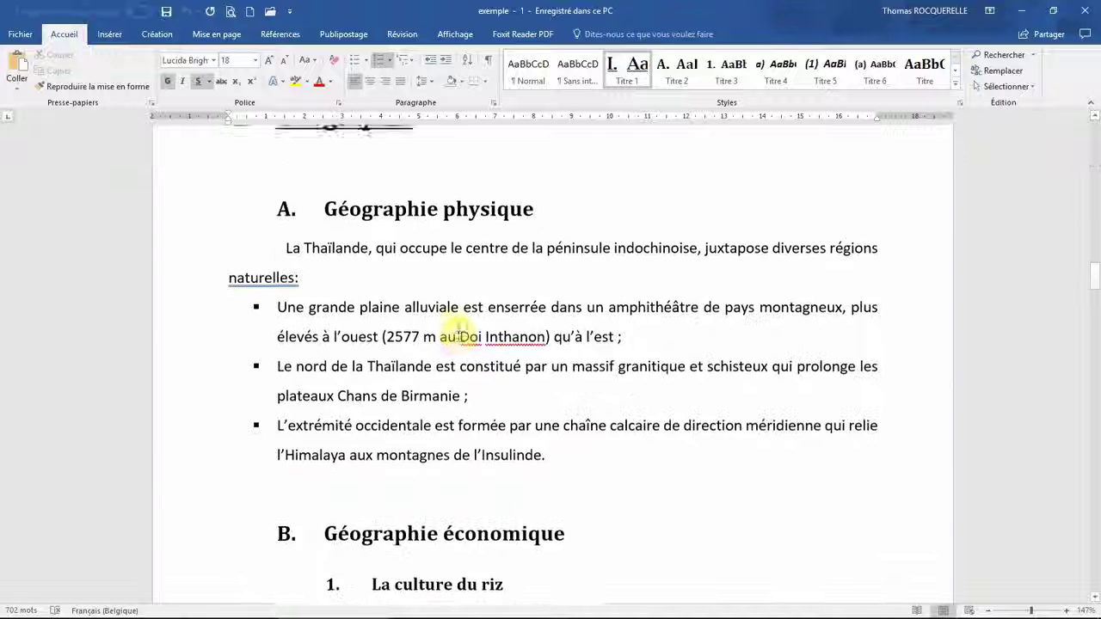
{"action": "scroll", "coordinate": [457, 327], "scroll_direction": "down", "scroll_amount": 4}
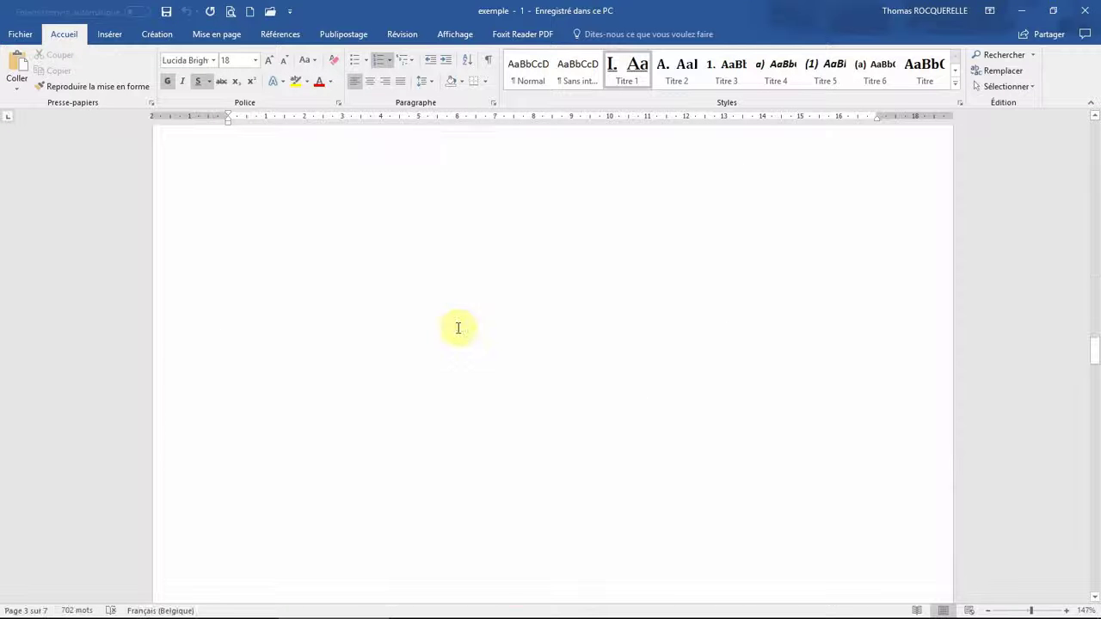